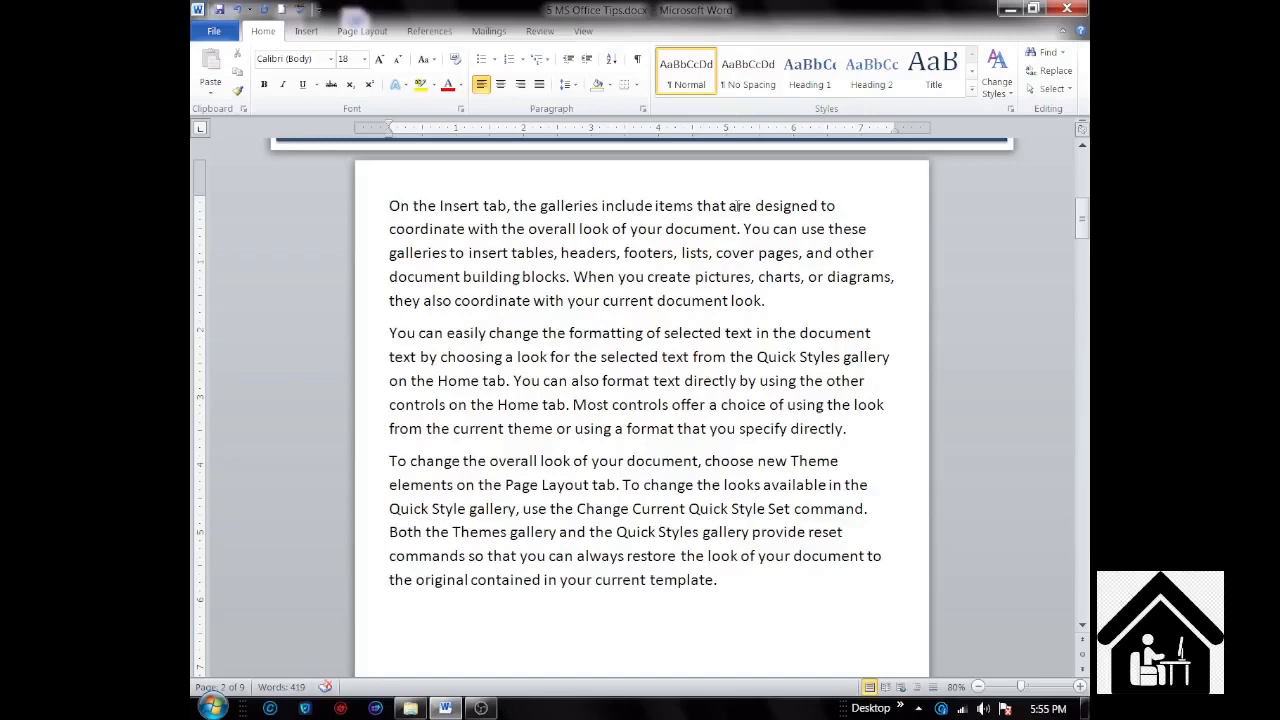
# Step: Move the text cursor forward and back word by word through the first line of the paragraph starting "On the Insert tab"
pyautogui.hotkey('ctrl', 'Right')
pyautogui.hotkey('ctrl', 'Right')
pyautogui.hotkey('ctrl', 'Right')
pyautogui.hotkey('ctrl', 'Right')
pyautogui.hotkey('ctrl', 'Right')
pyautogui.hotkey('ctrl', 'Left')
pyautogui.hotkey('ctrl', 'Left')
pyautogui.hotkey('ctrl', 'Left')
pyautogui.hotkey('ctrl', 'Left')
pyautogui.hotkey('ctrl', 'Left')
pyautogui.hotkey('ctrl', 'Left')
# Step: Move the text cursor down two paragraphs and back up to the start of the first paragraph
pyautogui.hotkey('ctrl', 'Down')
pyautogui.hotkey('ctrl', 'Down')
pyautogui.hotkey('ctrl', 'Up')
pyautogui.hotkey('ctrl', 'Up')
# Step: Delete the words "On the Insert tab, the" from the start of the first paragraph, dismissing the Windows color scheme prompt
pyautogui.hotkey('ctrl', 'Delete')
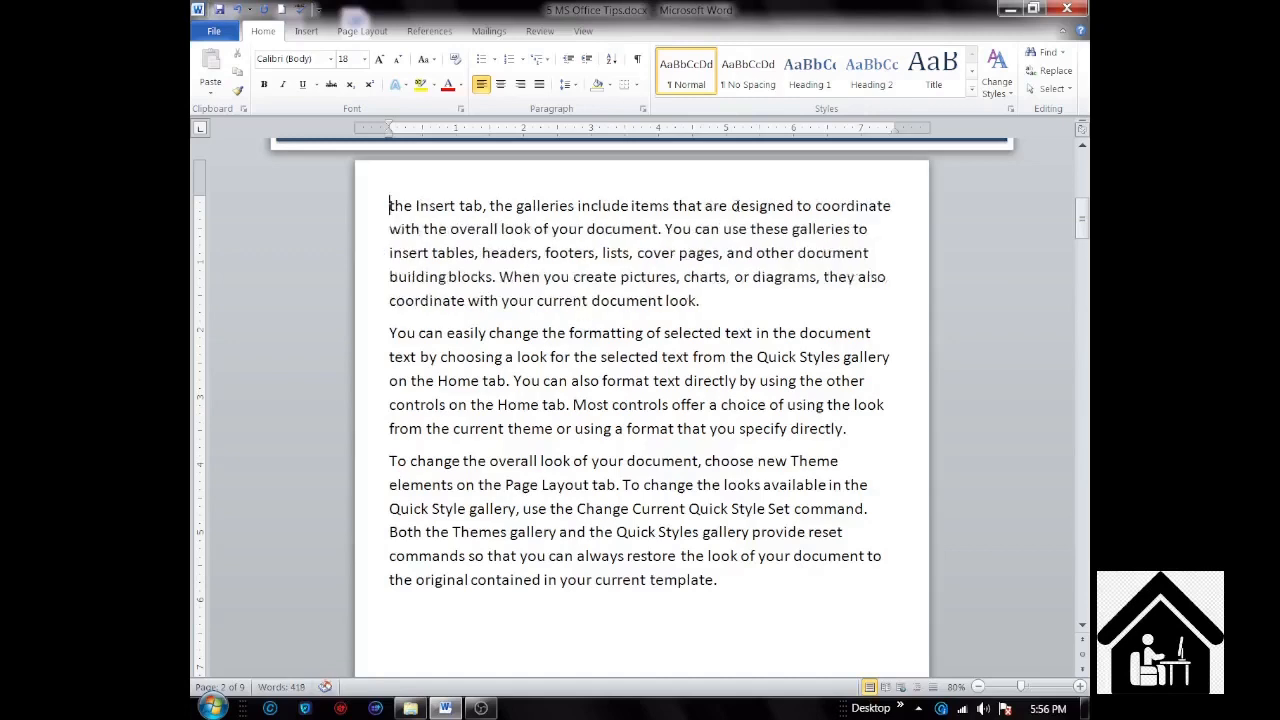
pyautogui.hotkey('ctrl', 'Delete')
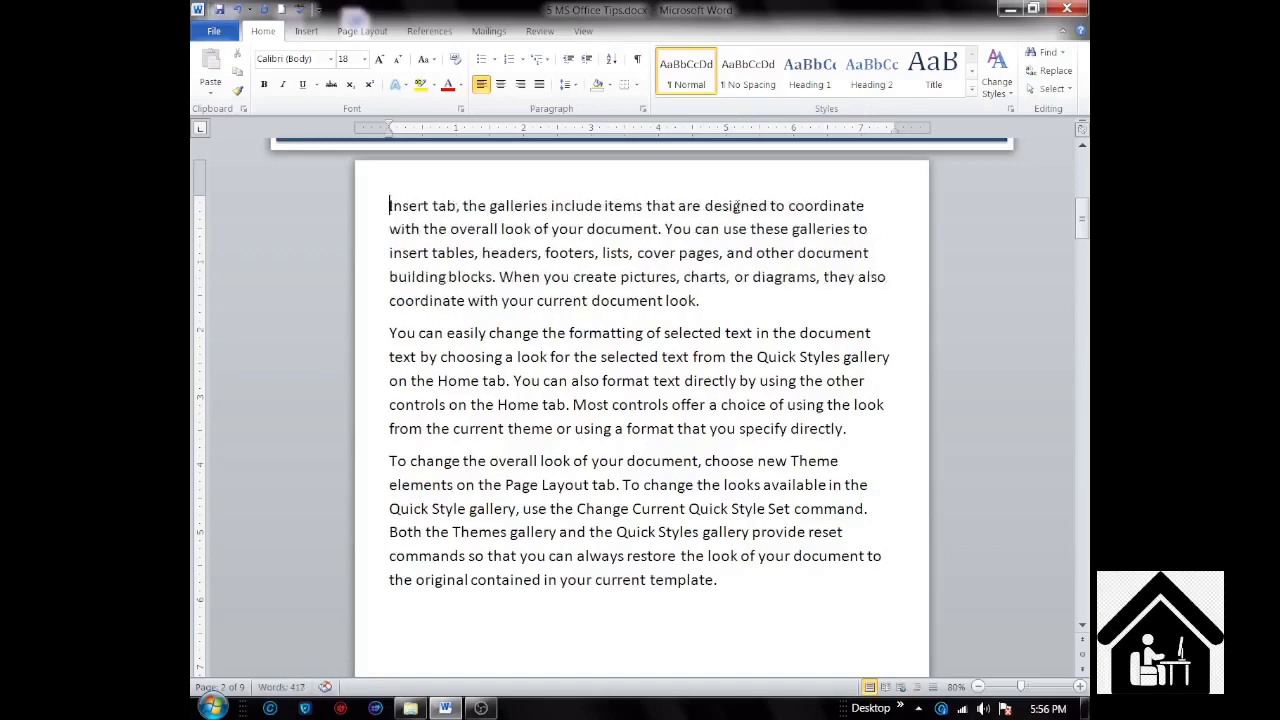
pyautogui.hotkey('ctrl', 'Delete')
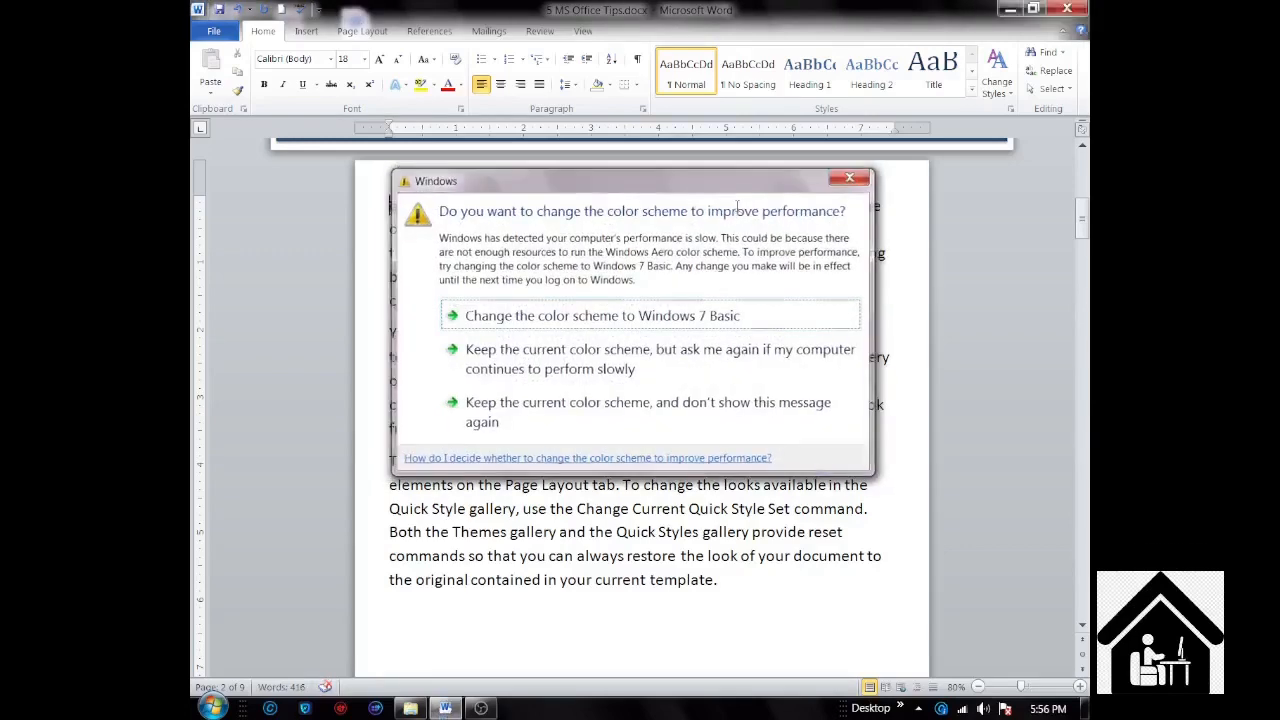
pyautogui.press('Escape')
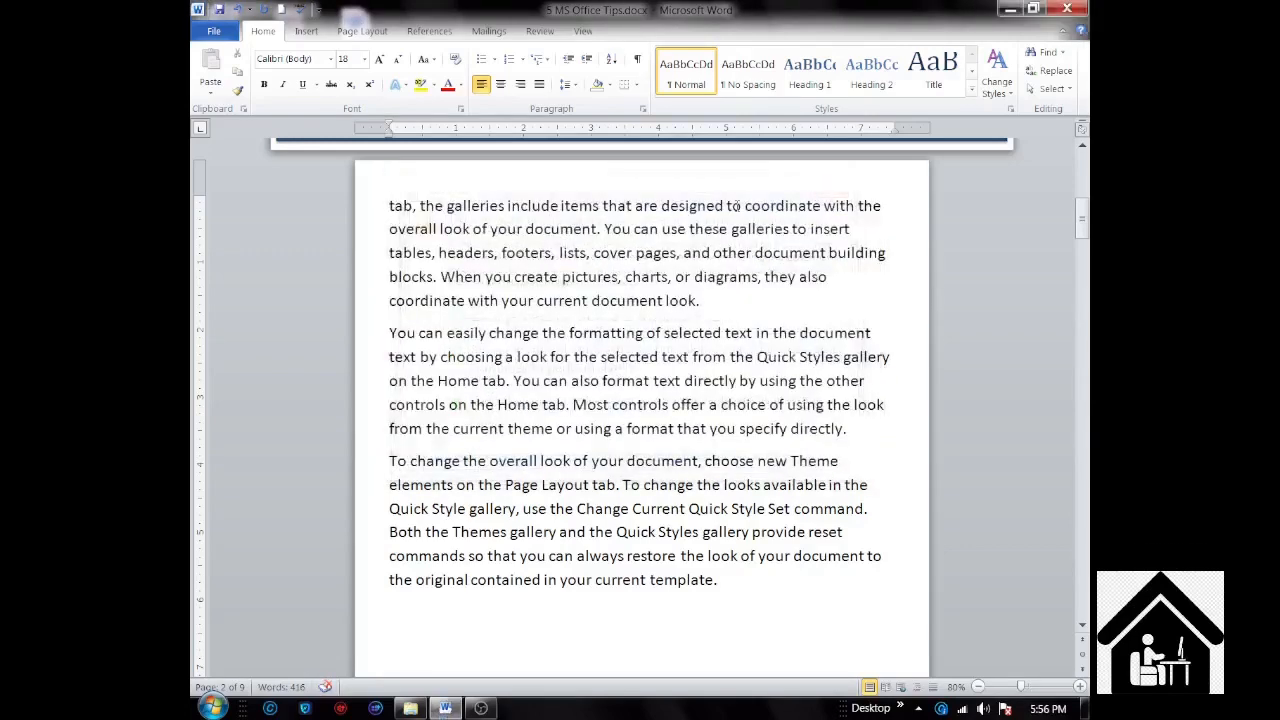
pyautogui.hotkey('ctrl', 'Delete')
pyautogui.hotkey('ctrl', 'Delete')
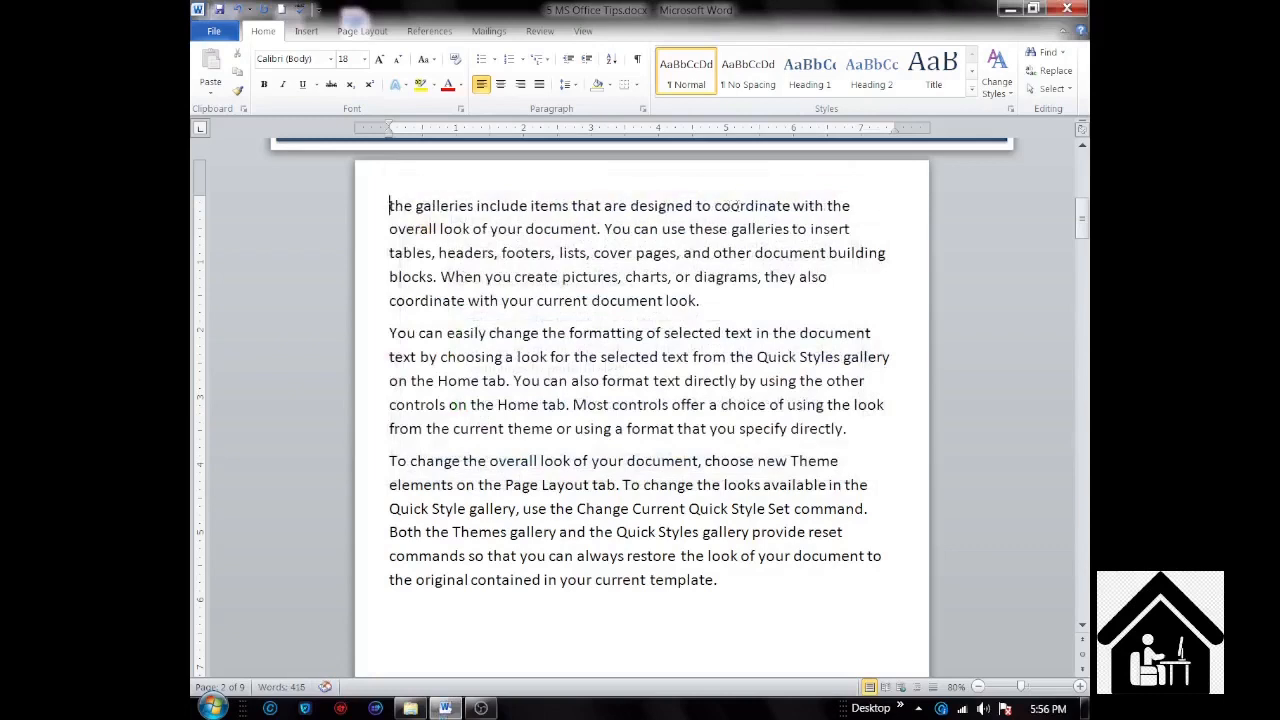
pyautogui.hotkey('ctrl', 'Delete')
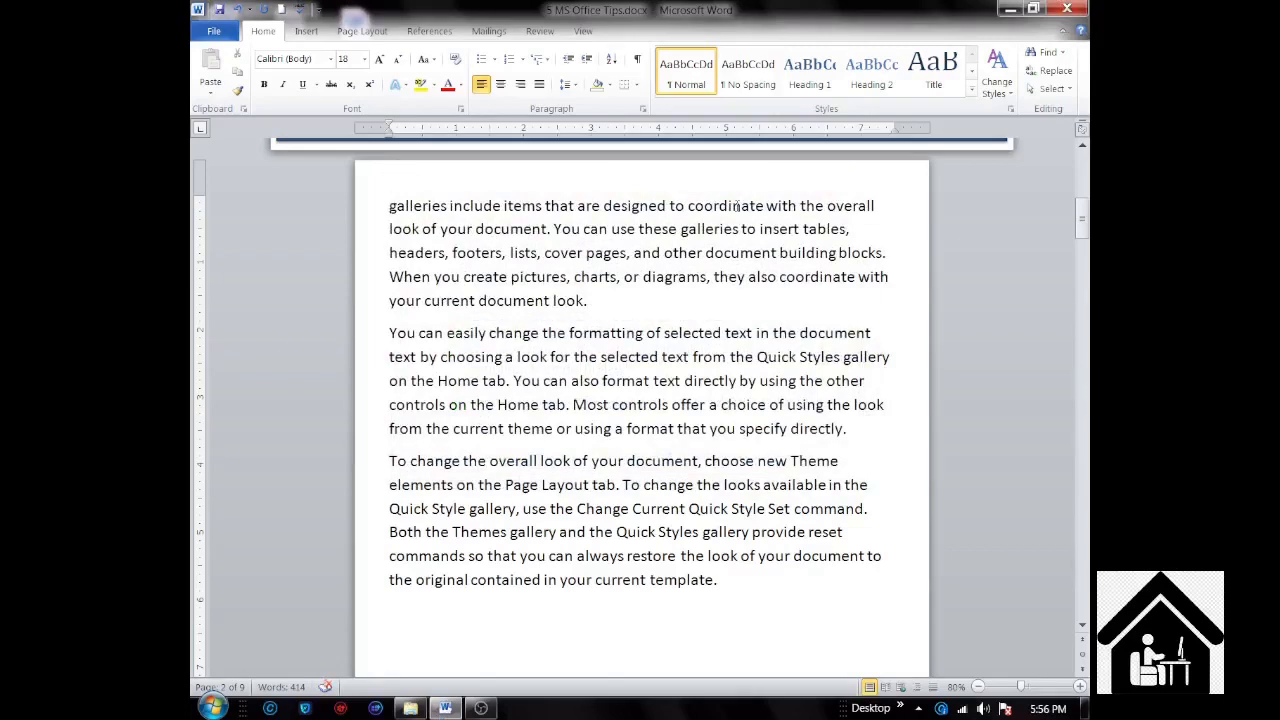
# Step: Delete the words "galleries include items" backwards, one word at a time, from a cursor placed just before "that"
pyautogui.hotkey('ctrl', 'Right')
pyautogui.hotkey('ctrl', 'Right')
pyautogui.hotkey('ctrl', 'Right')
pyautogui.hotkey('ctrl', 'BackSpace')
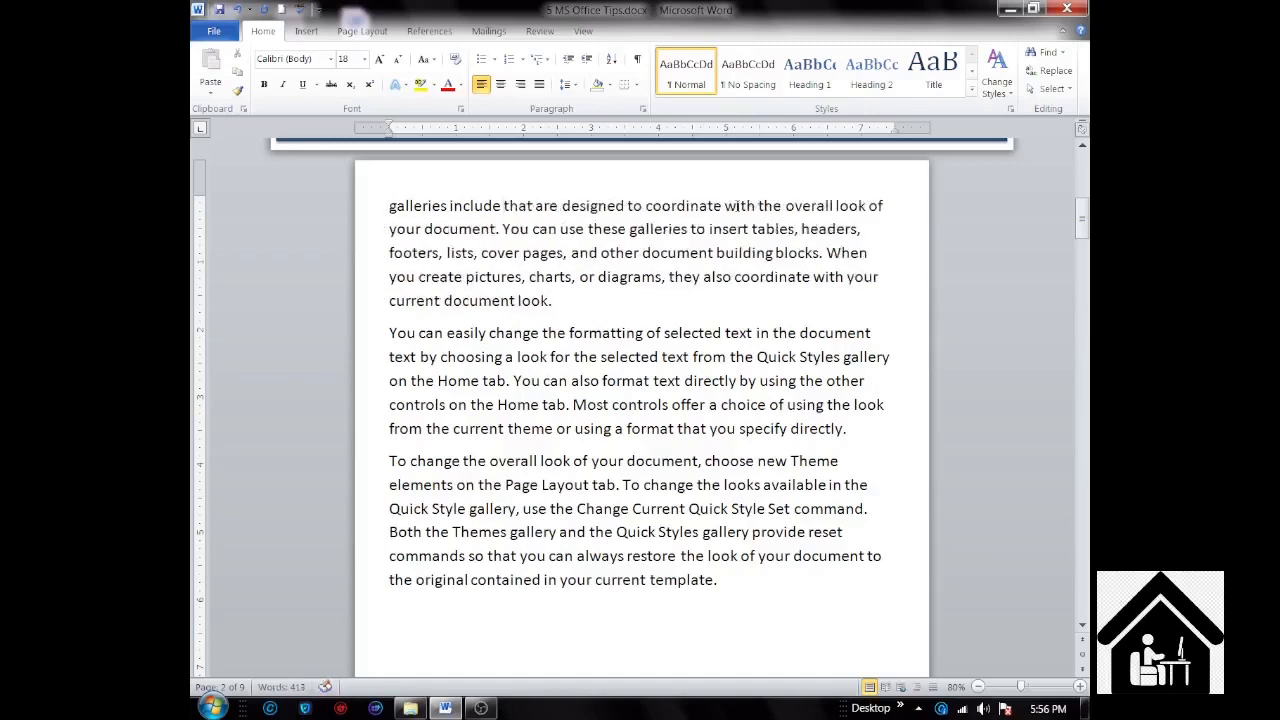
pyautogui.hotkey('ctrl', 'BackSpace')
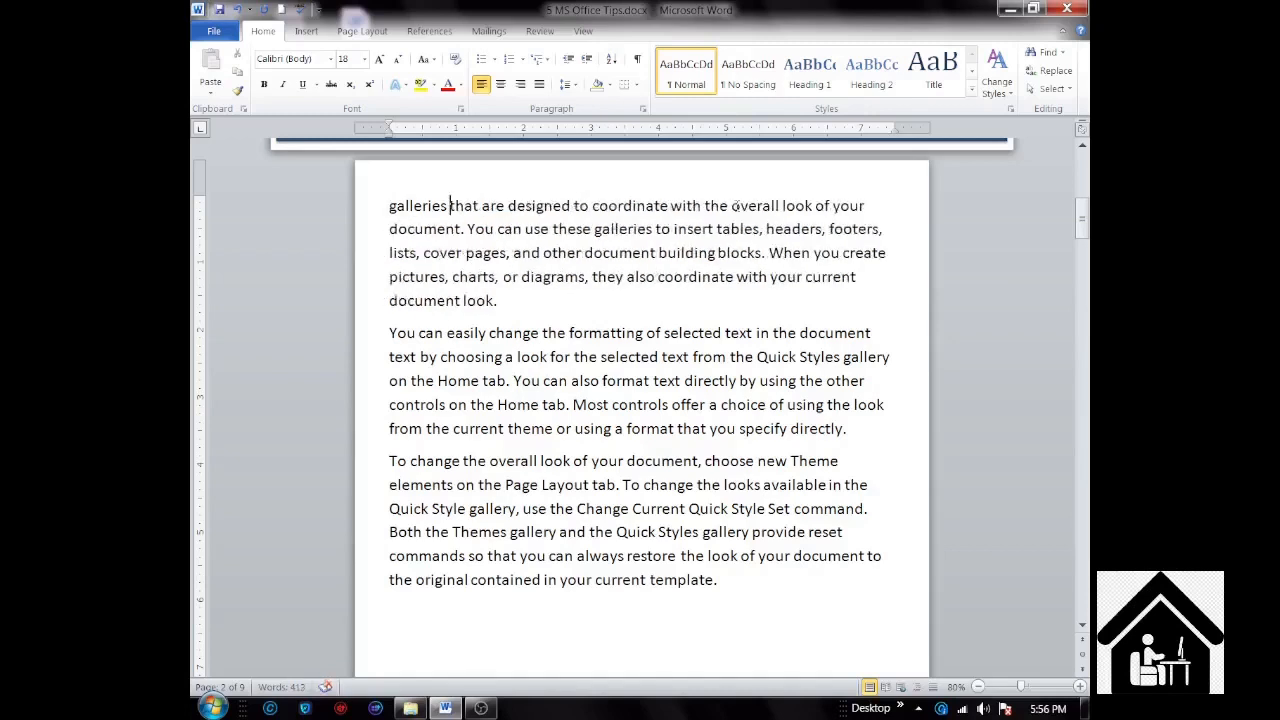
pyautogui.hotkey('ctrl', 'BackSpace')
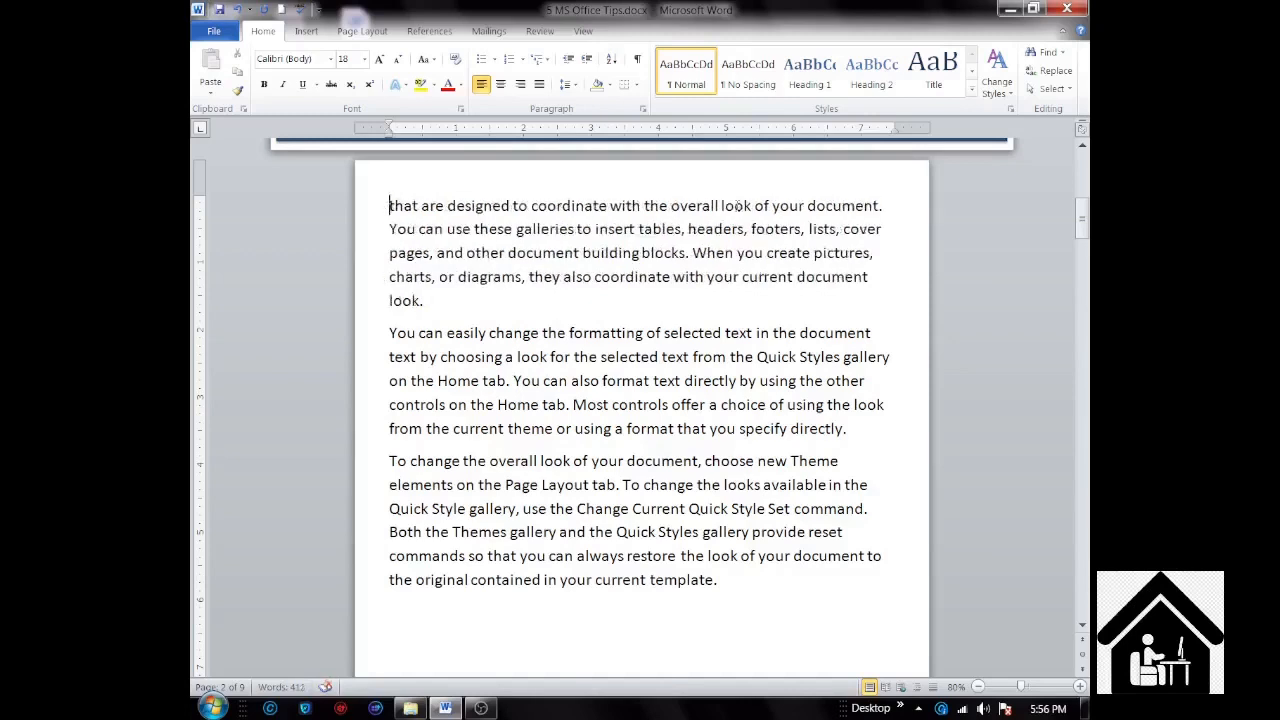
# Step: Extend a selection word by word over "that are designed to" and shrink it back until nothing is selected
pyautogui.hotkey('ctrl', 'shift', 'Right')
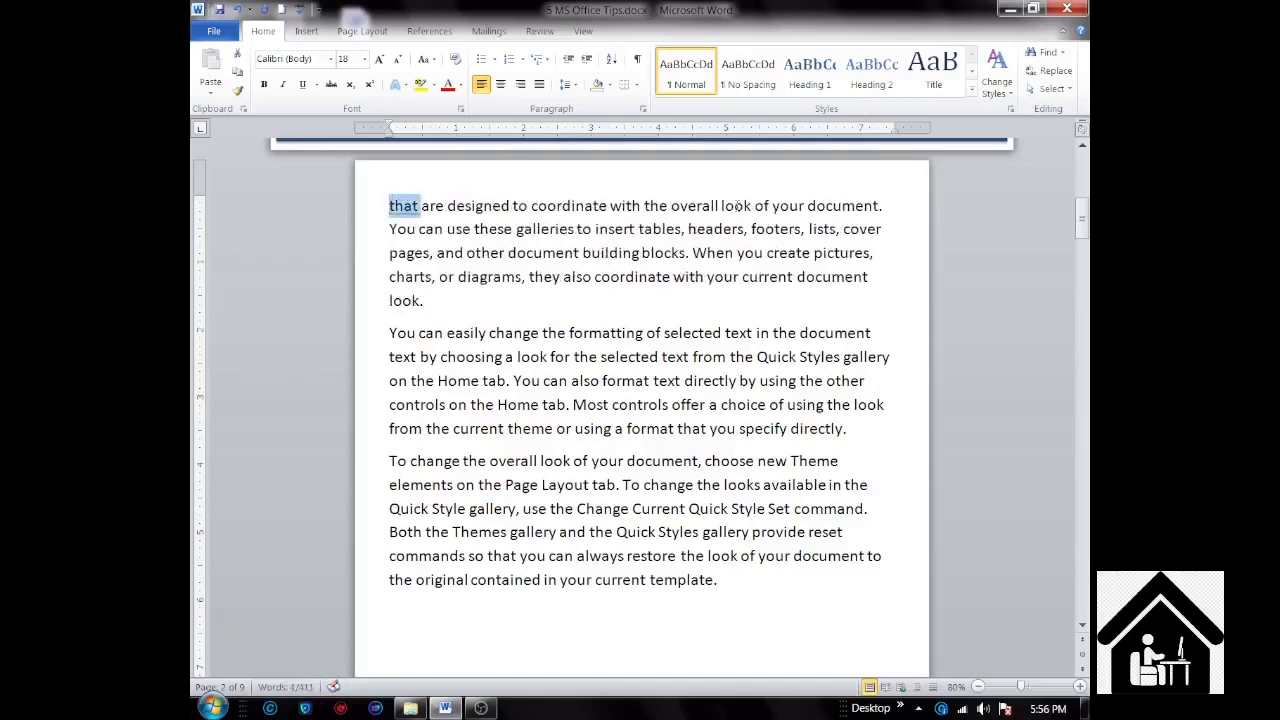
pyautogui.hotkey('ctrl', 'shift', 'Right')
pyautogui.hotkey('ctrl', 'shift', 'Right')
pyautogui.hotkey('ctrl', 'shift', 'Right')
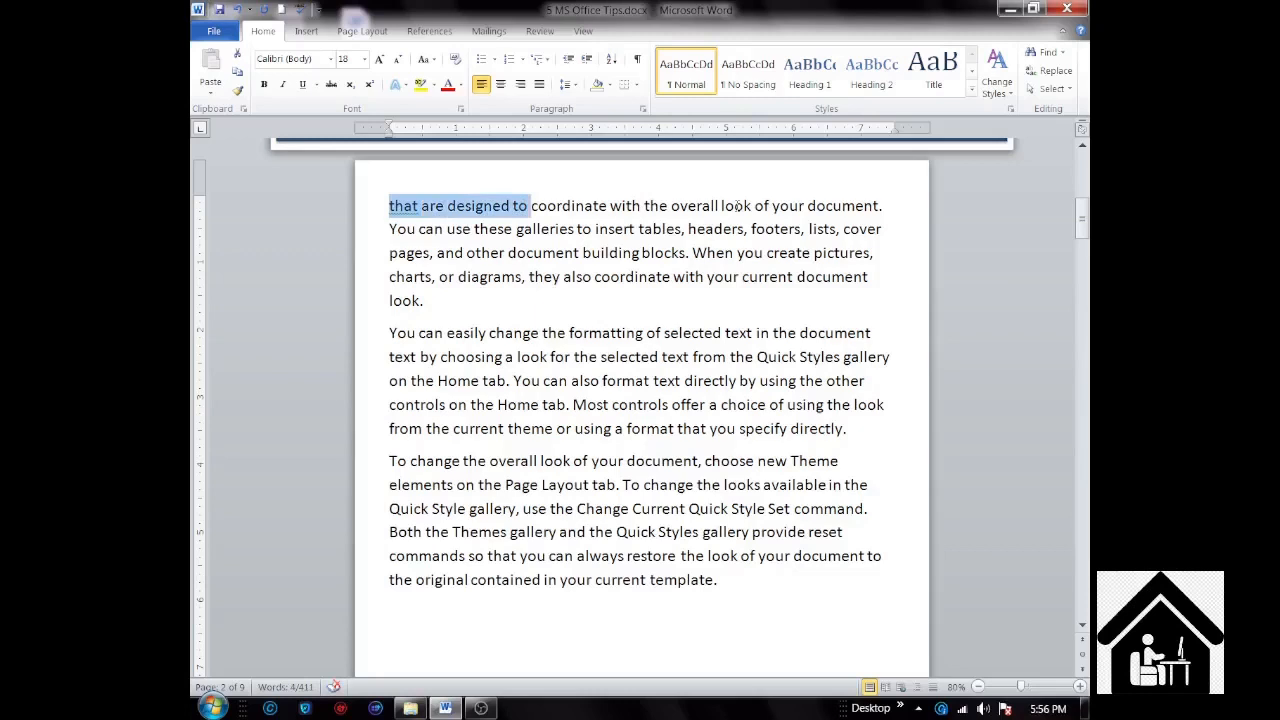
pyautogui.hotkey('ctrl', 'shift', 'Left')
pyautogui.hotkey('ctrl', 'shift', 'Left')
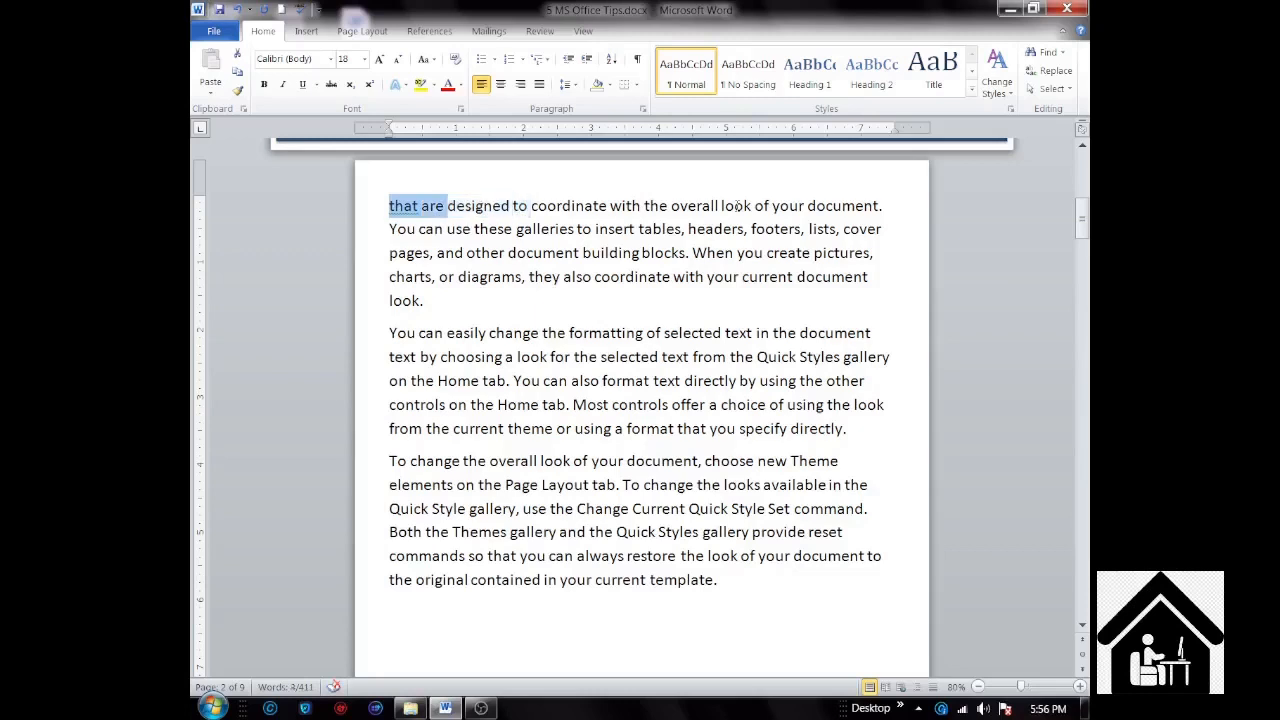
pyautogui.hotkey('ctrl', 'shift', 'Left')
pyautogui.hotkey('ctrl', 'shift', 'Left')
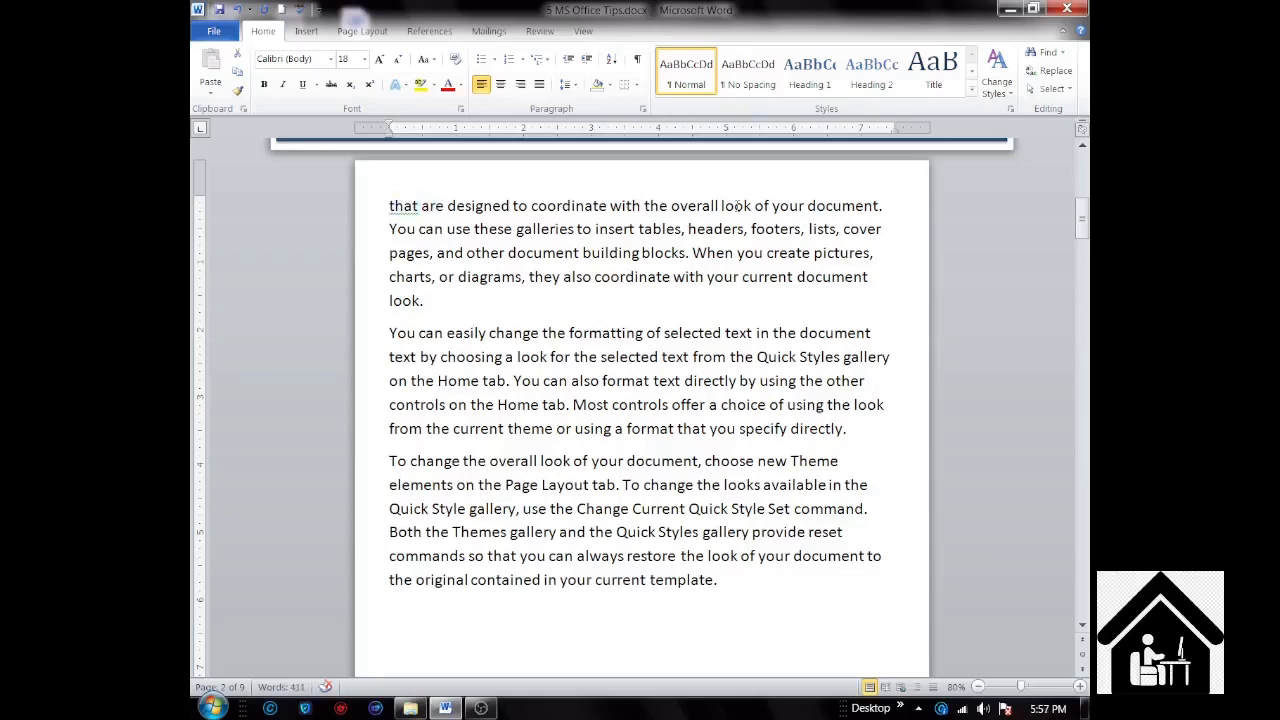
# Step: Jump to the document's last page and back to its beginning, and page down to the "Convert text to table" section
pyautogui.hotkey('ctrl', 'pagedown')
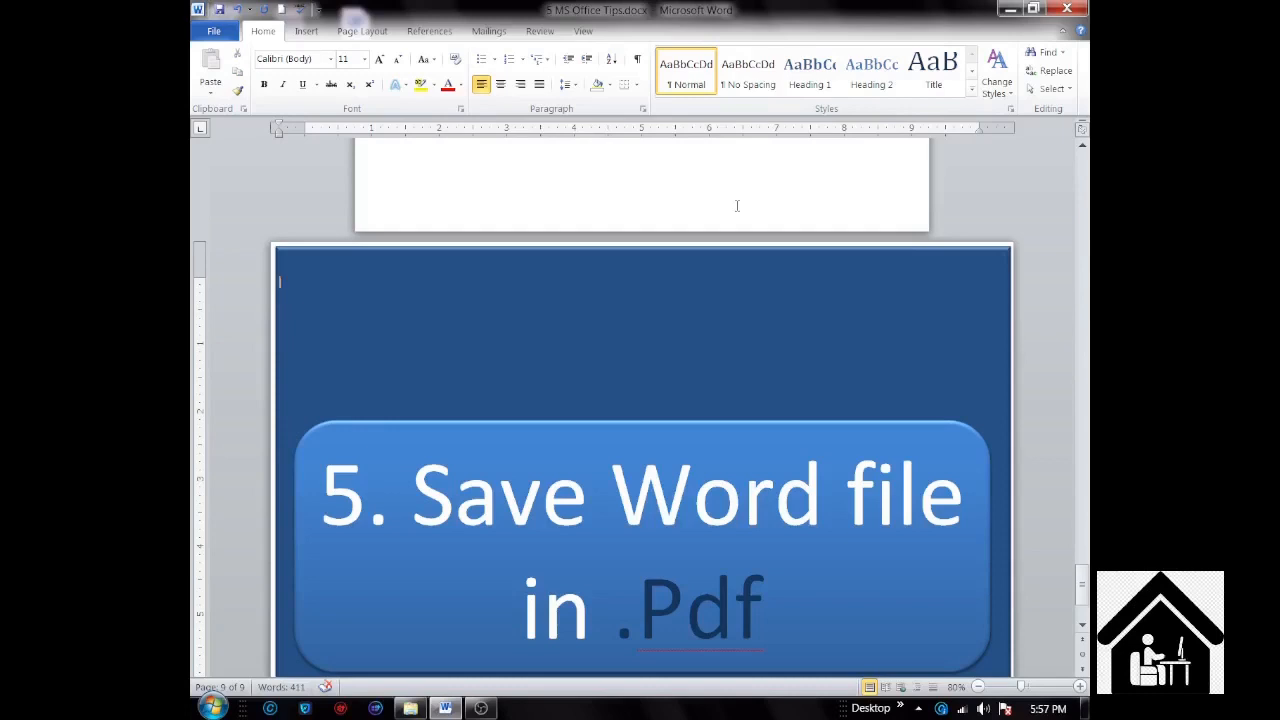
pyautogui.hotkey('ctrl', 'Home')
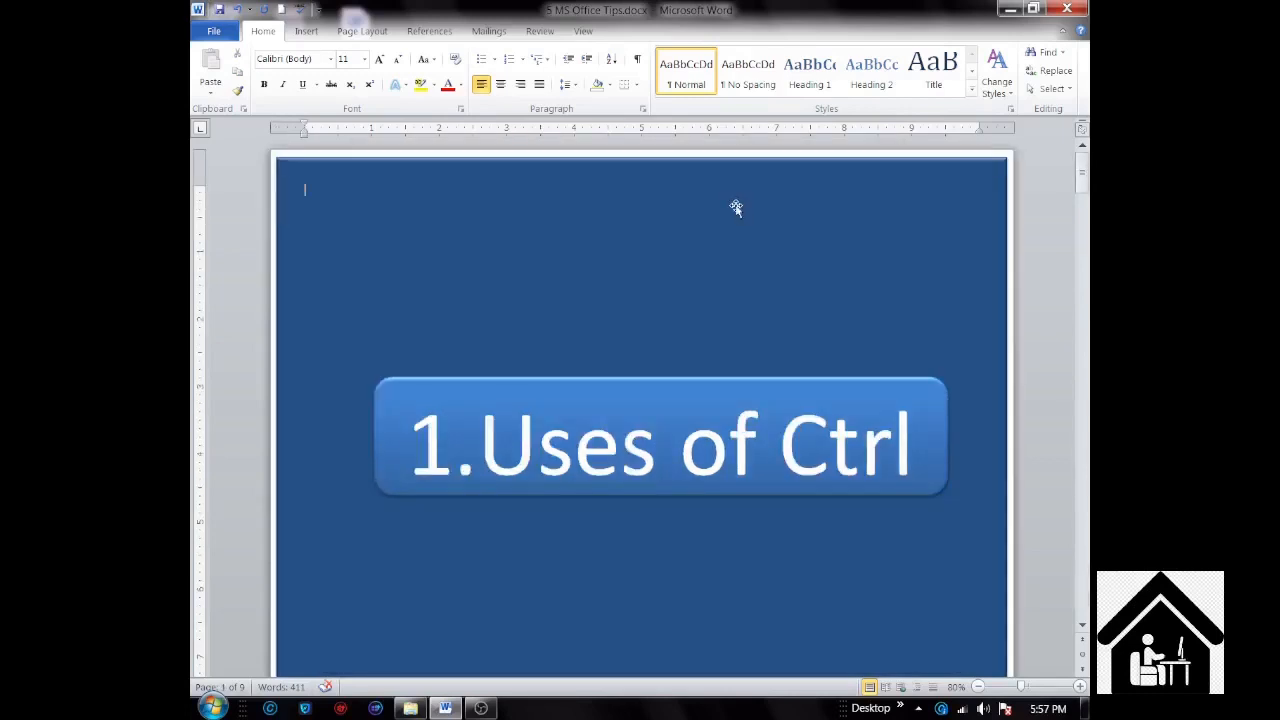
pyautogui.press('pagedown')
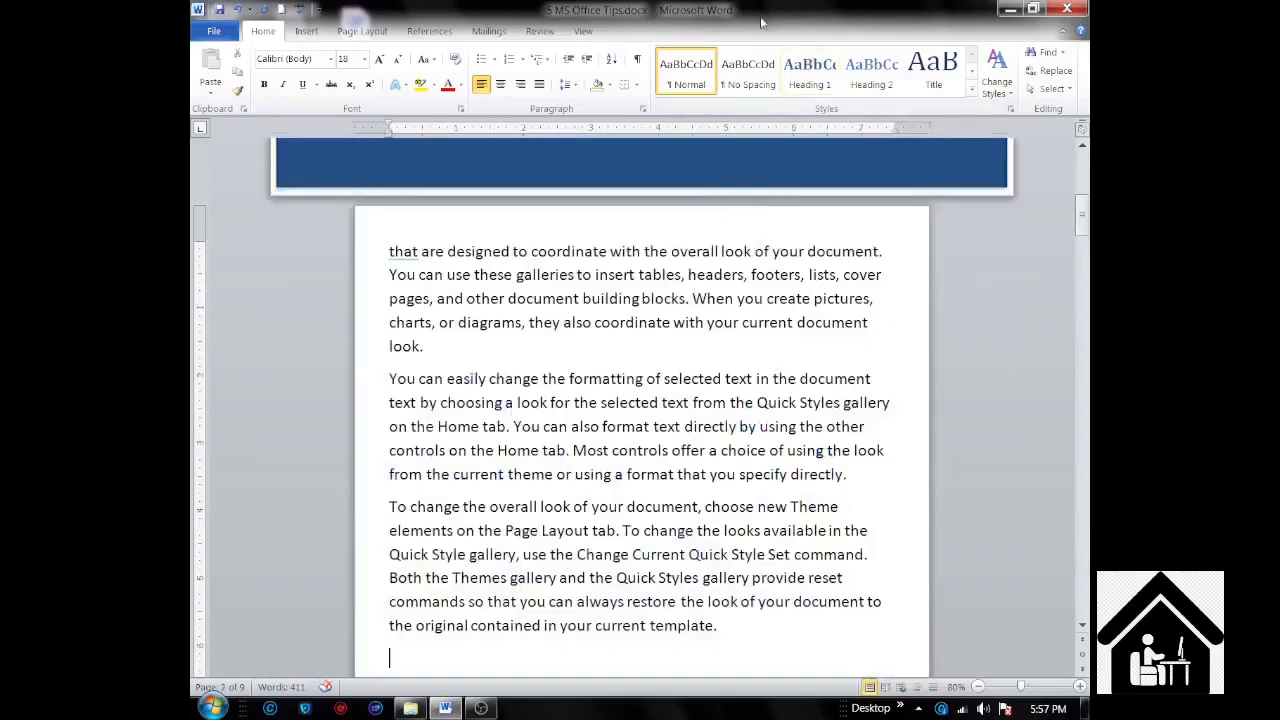
pyautogui.press('pagedown')
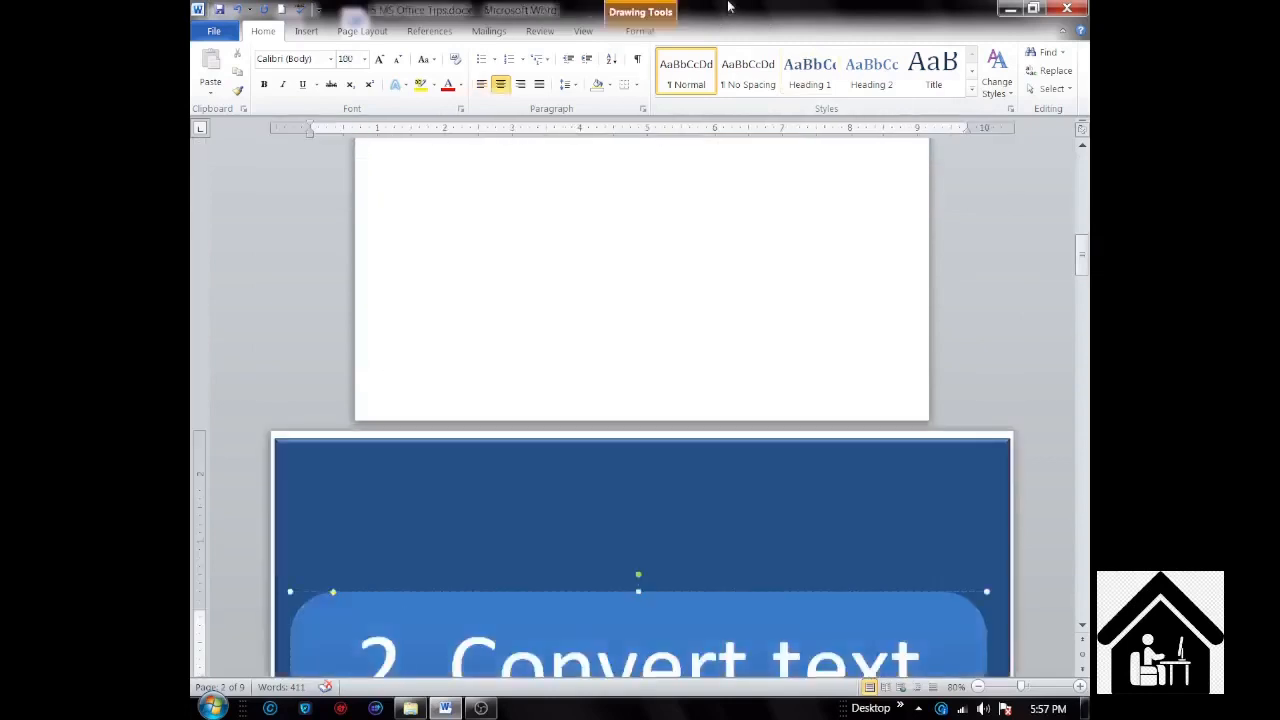
pyautogui.press('pagedown')
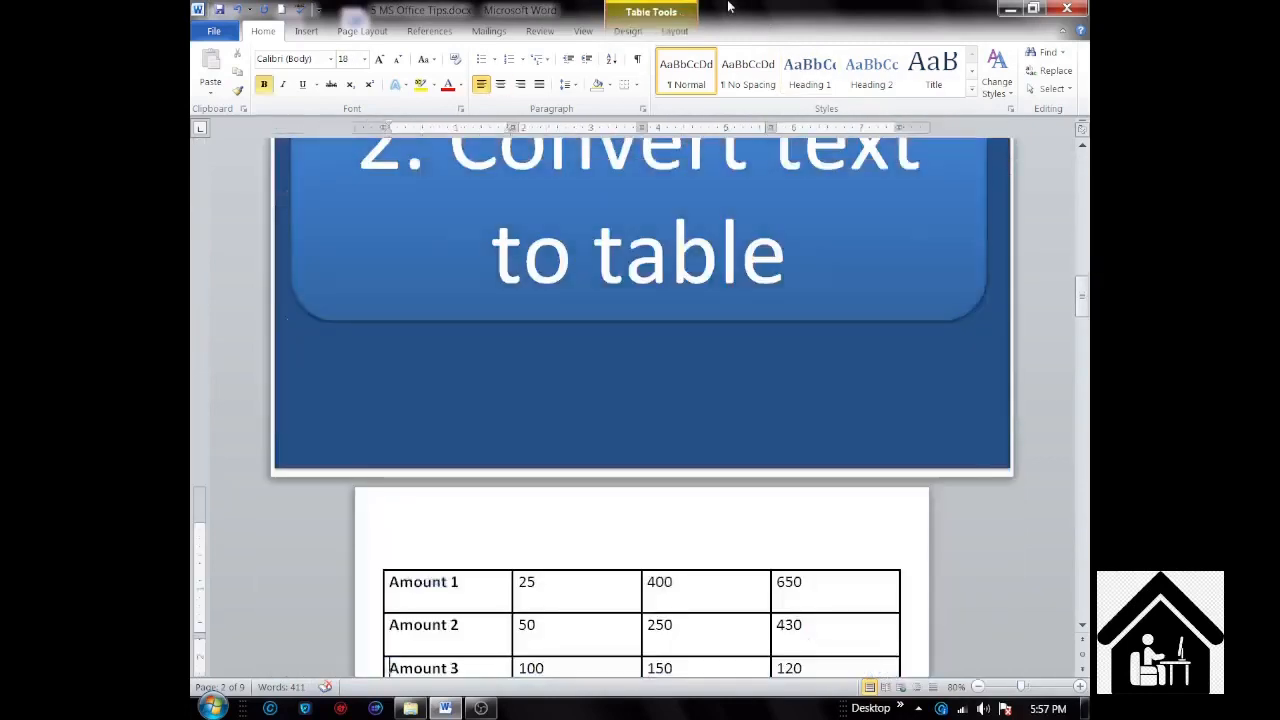
# Step: Convert the whole Amount table to text separated with tabs, and undo the conversion
pyautogui.scroll(2, 722, 330)
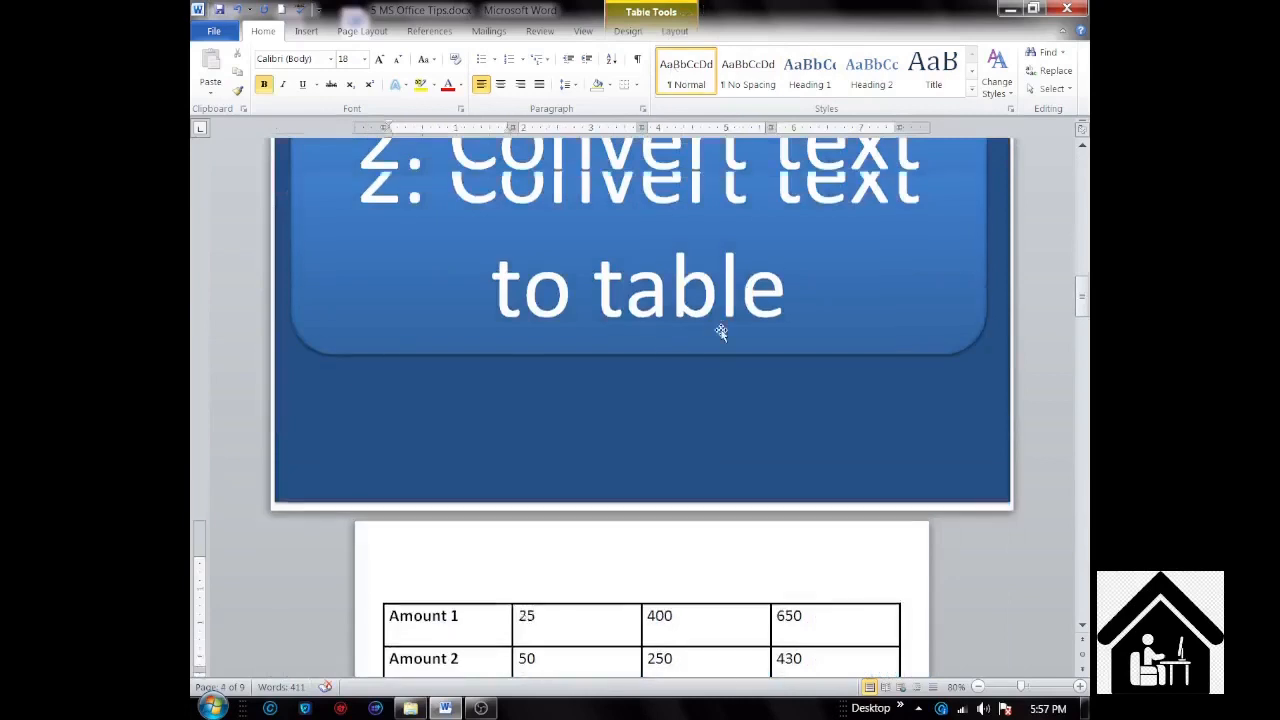
pyautogui.scroll(2, 722, 330)
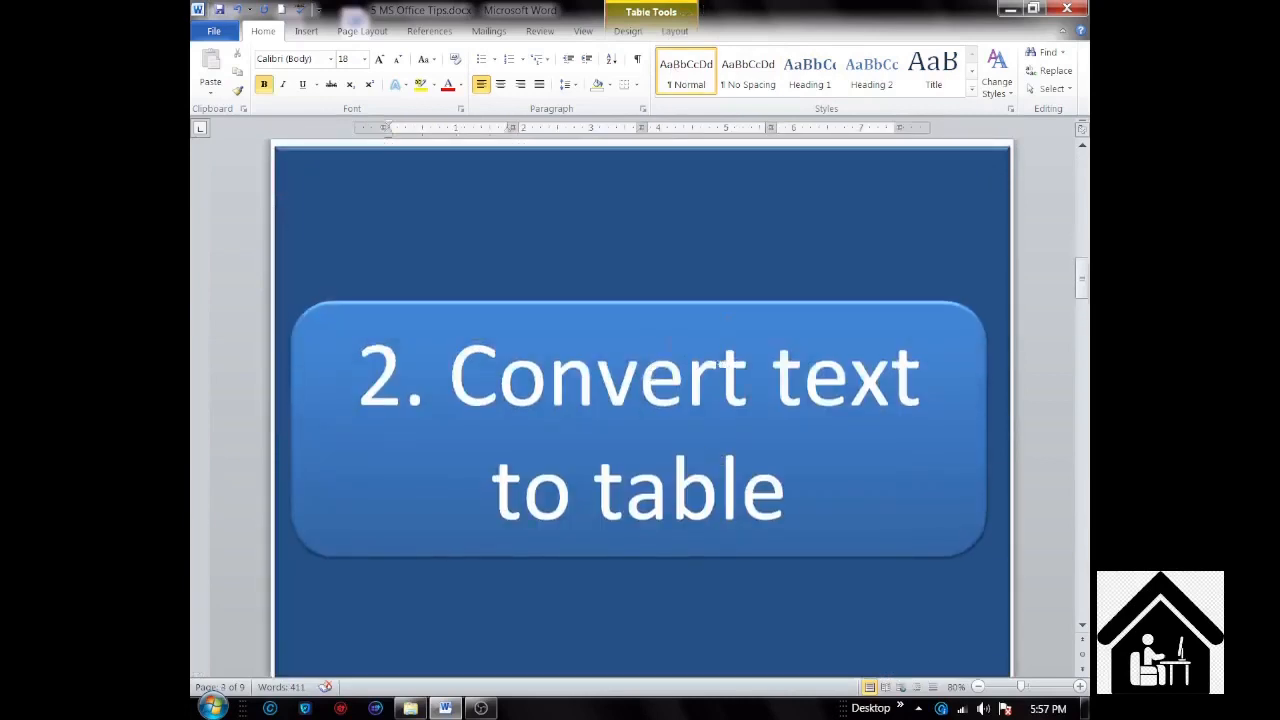
pyautogui.scroll(-7, 667, 343)
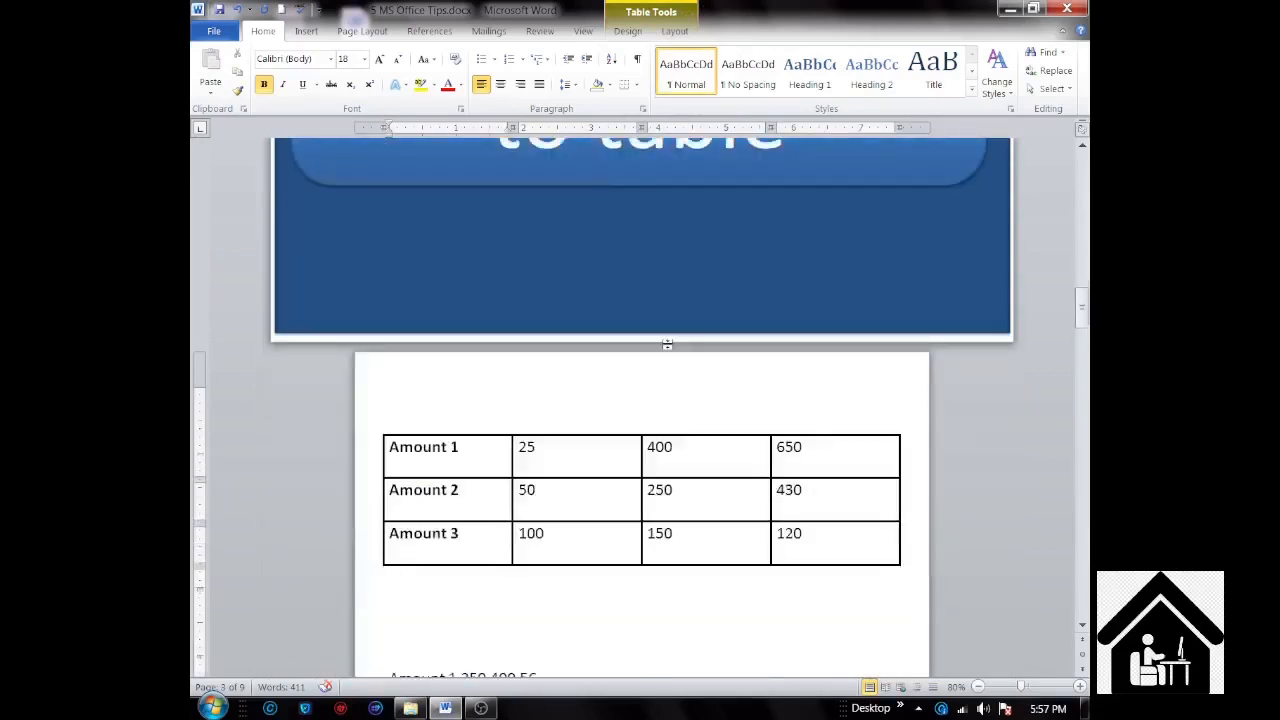
pyautogui.scroll(-2, 667, 343)
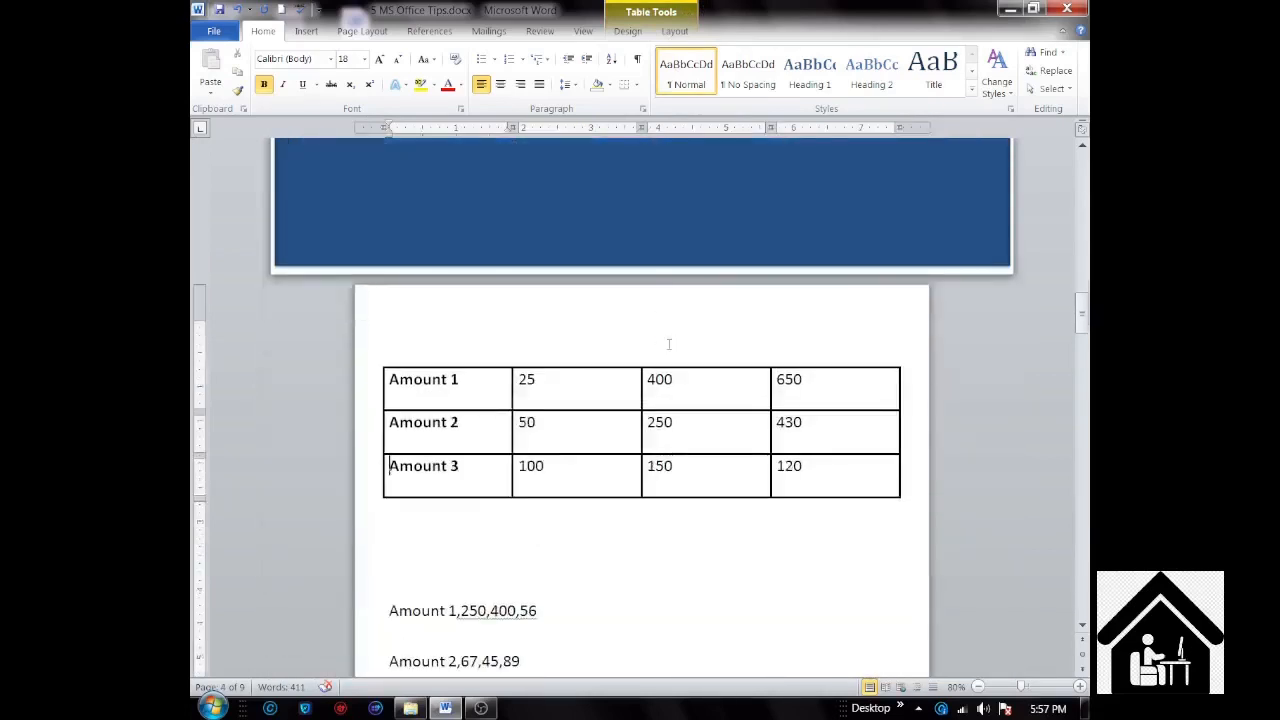
pyautogui.scroll(-2, 669, 344)
pyautogui.scroll(-1, 459, 395)
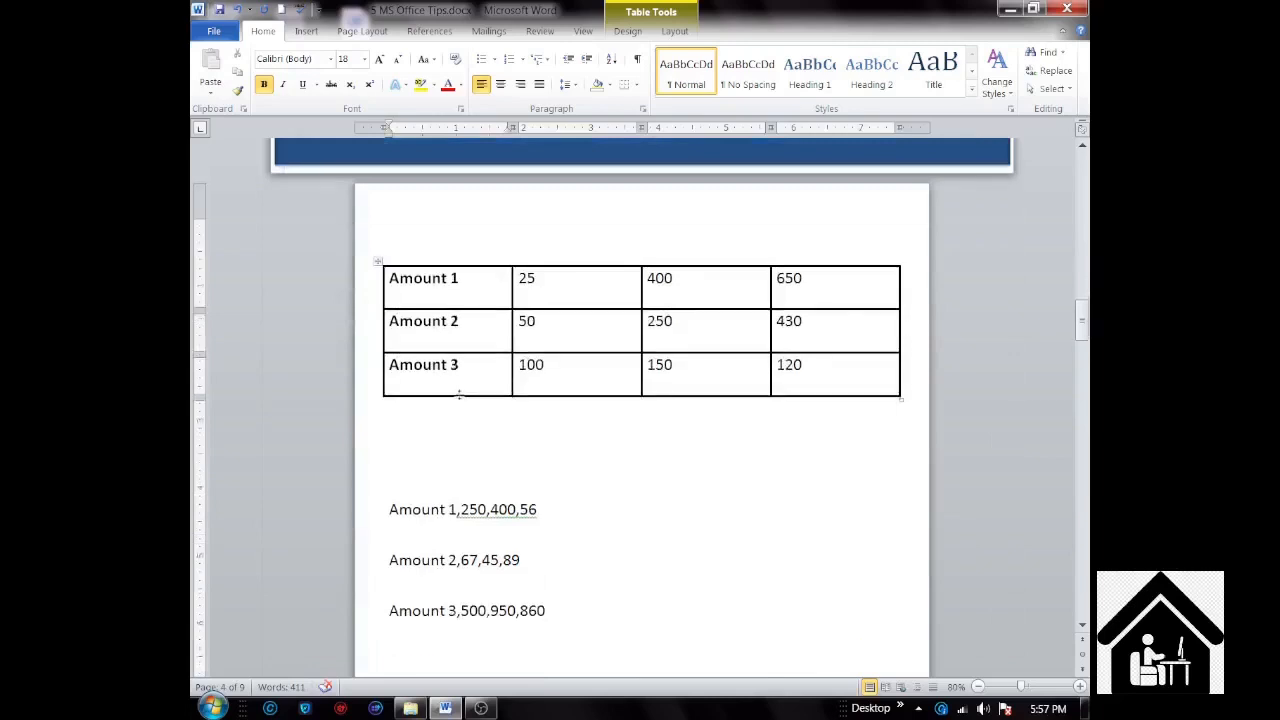
pyautogui.scroll(-1, 460, 395)
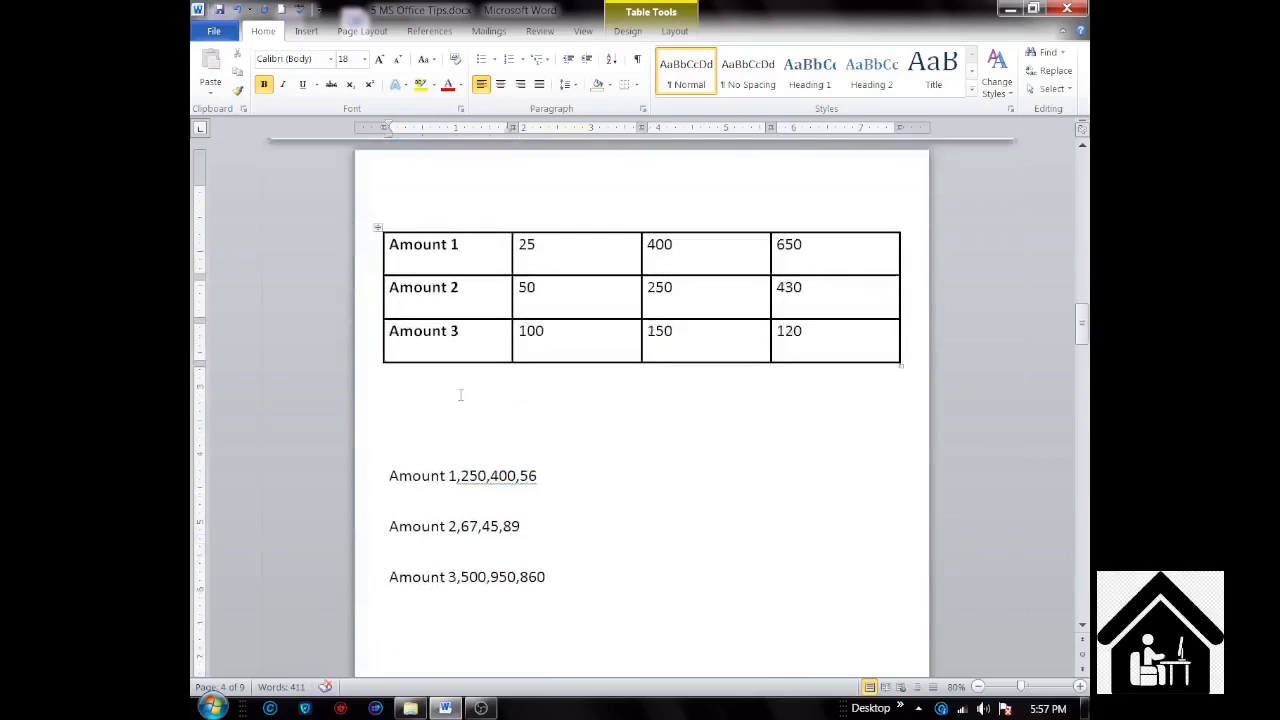
pyautogui.click(379, 229)
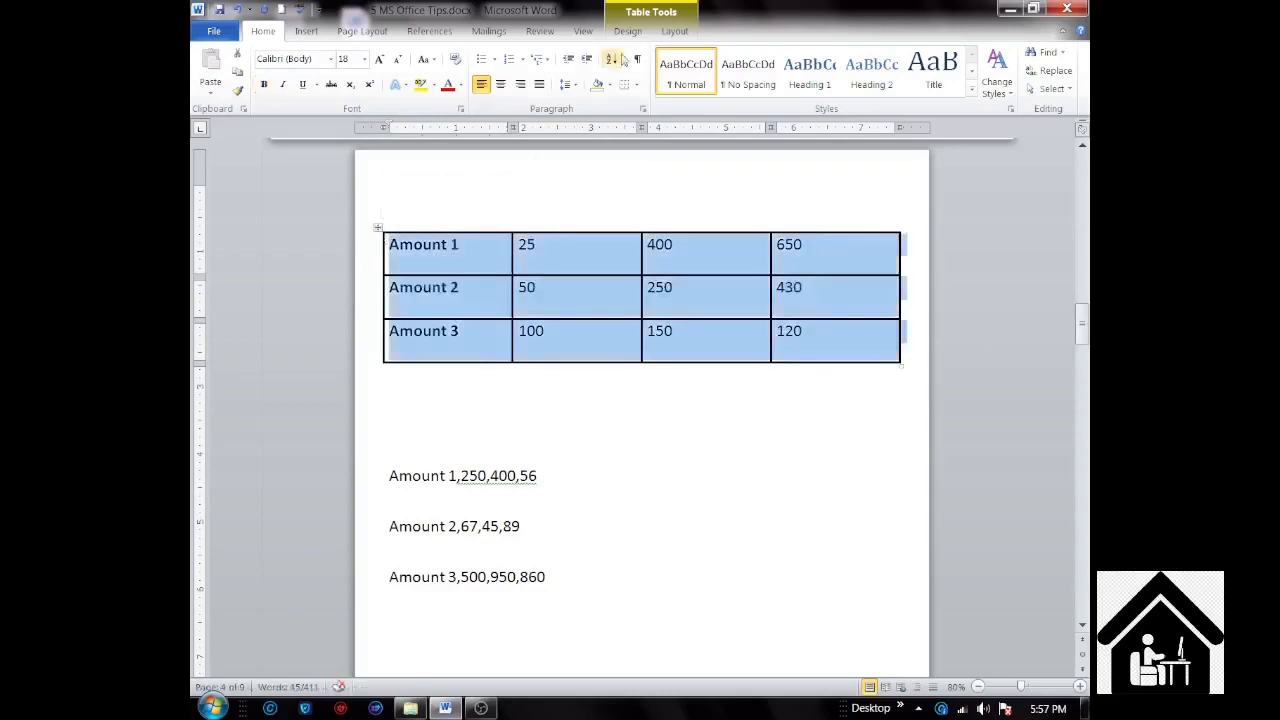
pyautogui.click(674, 31)
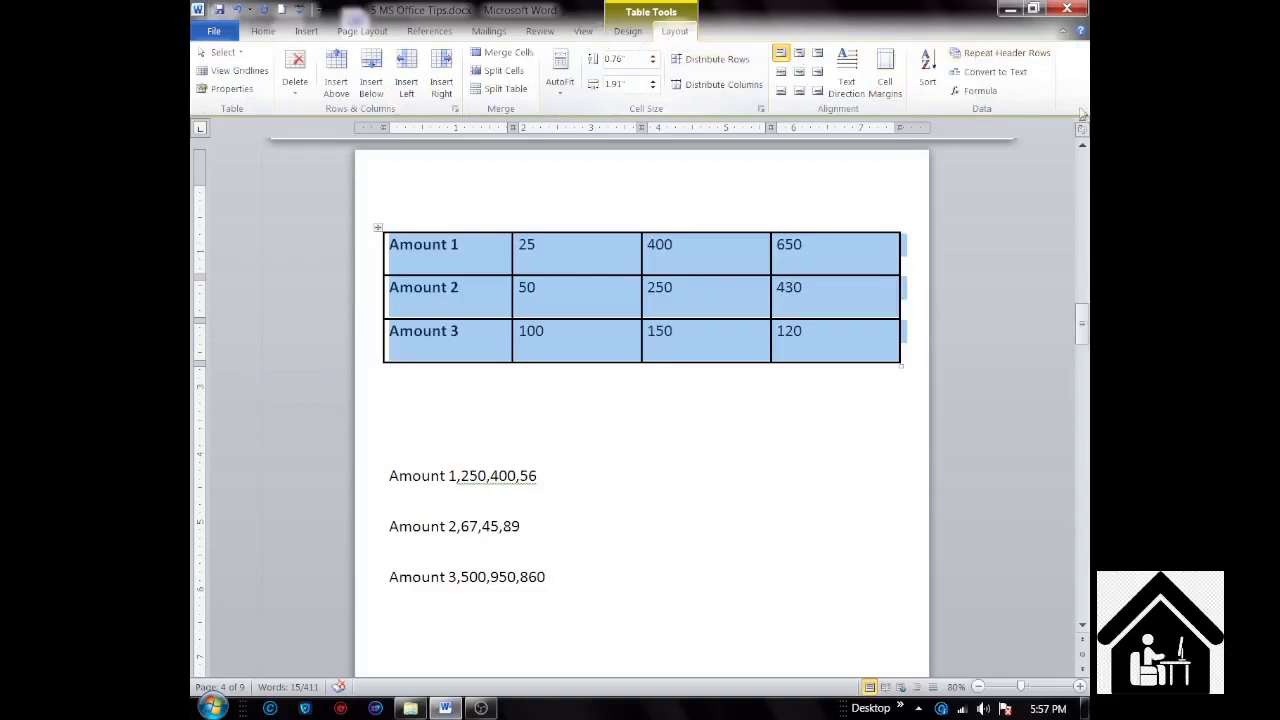
pyautogui.click(1005, 78)
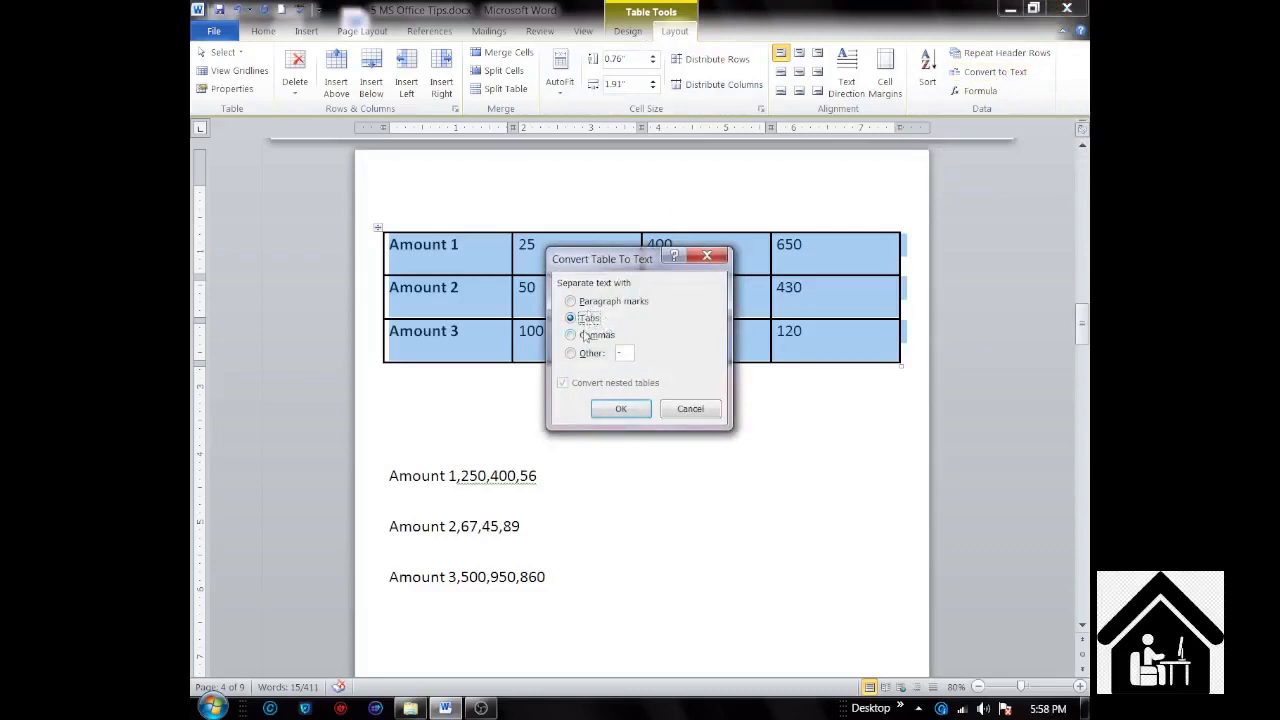
pyautogui.click(617, 410)
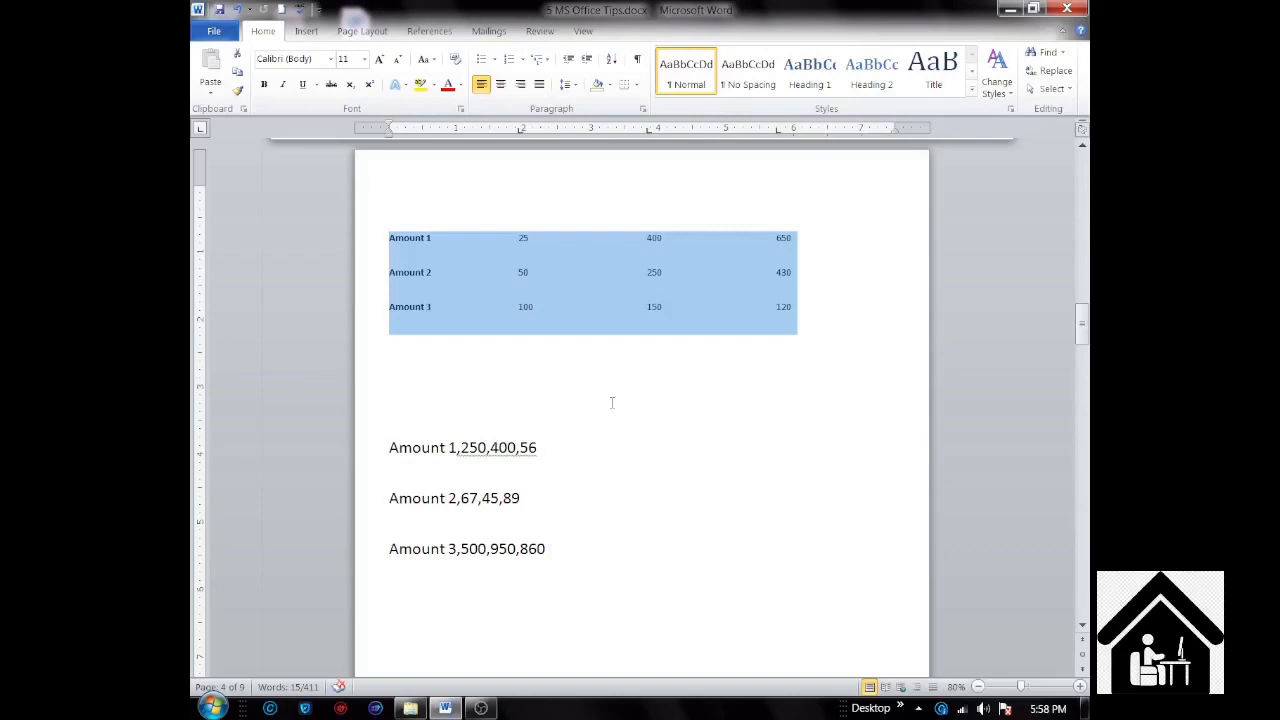
pyautogui.hotkey('ctrl', 'z')
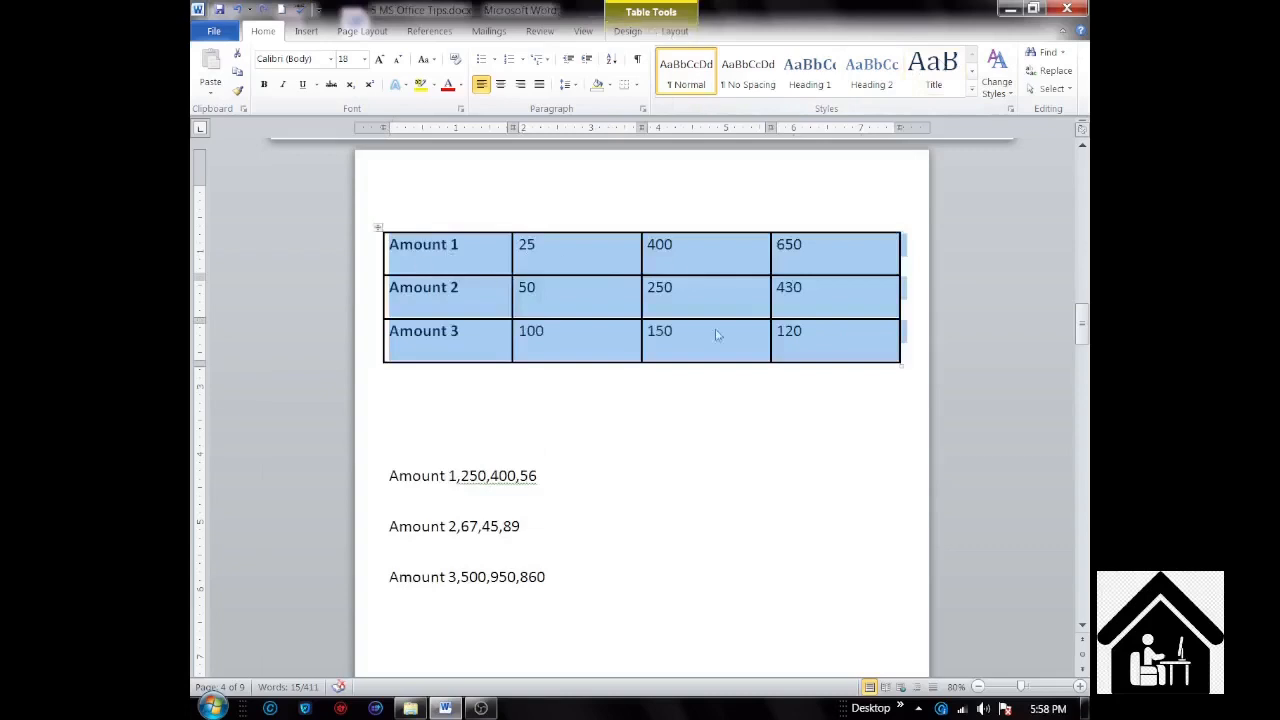
# Step: Convert the selected Amount table to text, separating the columns with commas
pyautogui.click(686, 33)
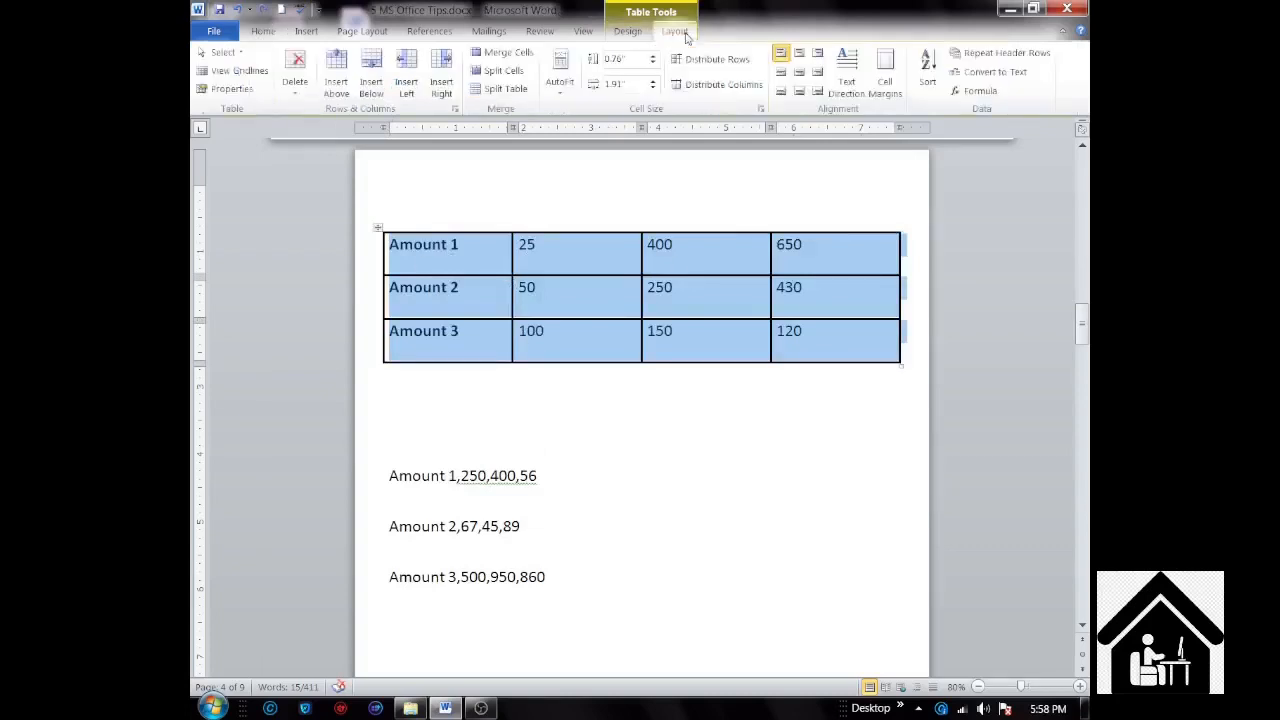
pyautogui.click(1000, 72)
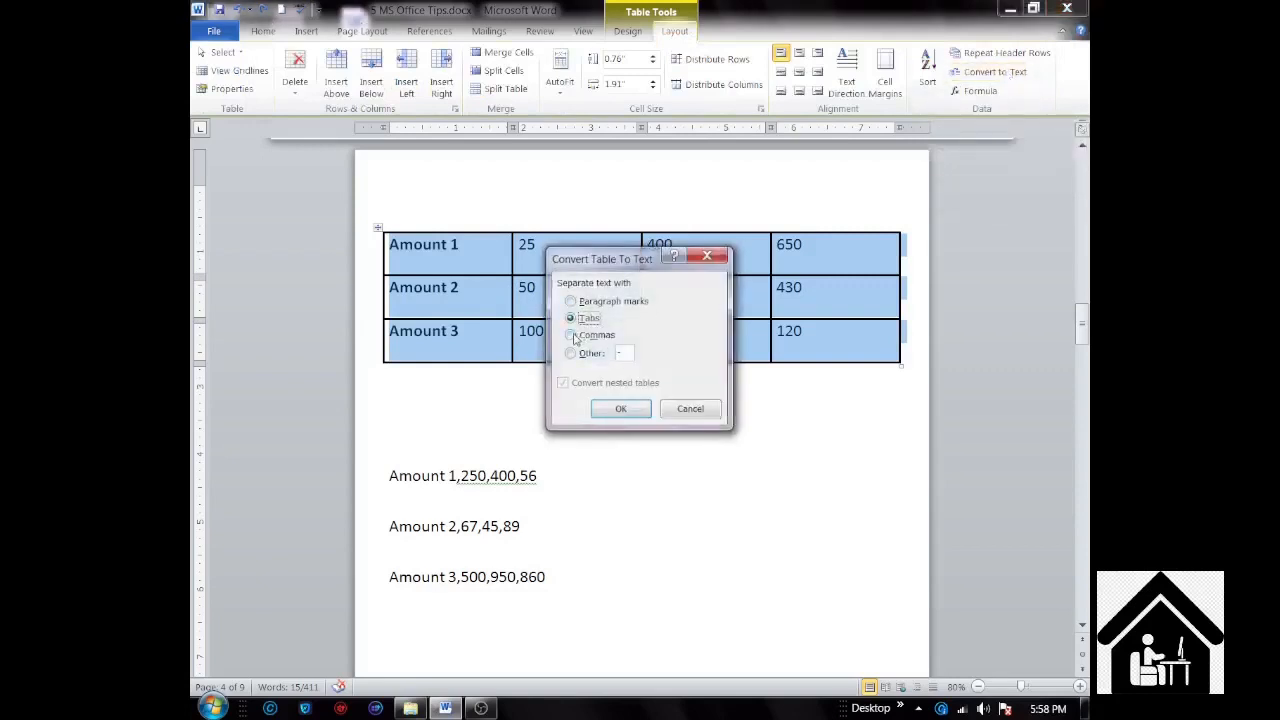
pyautogui.click(572, 336)
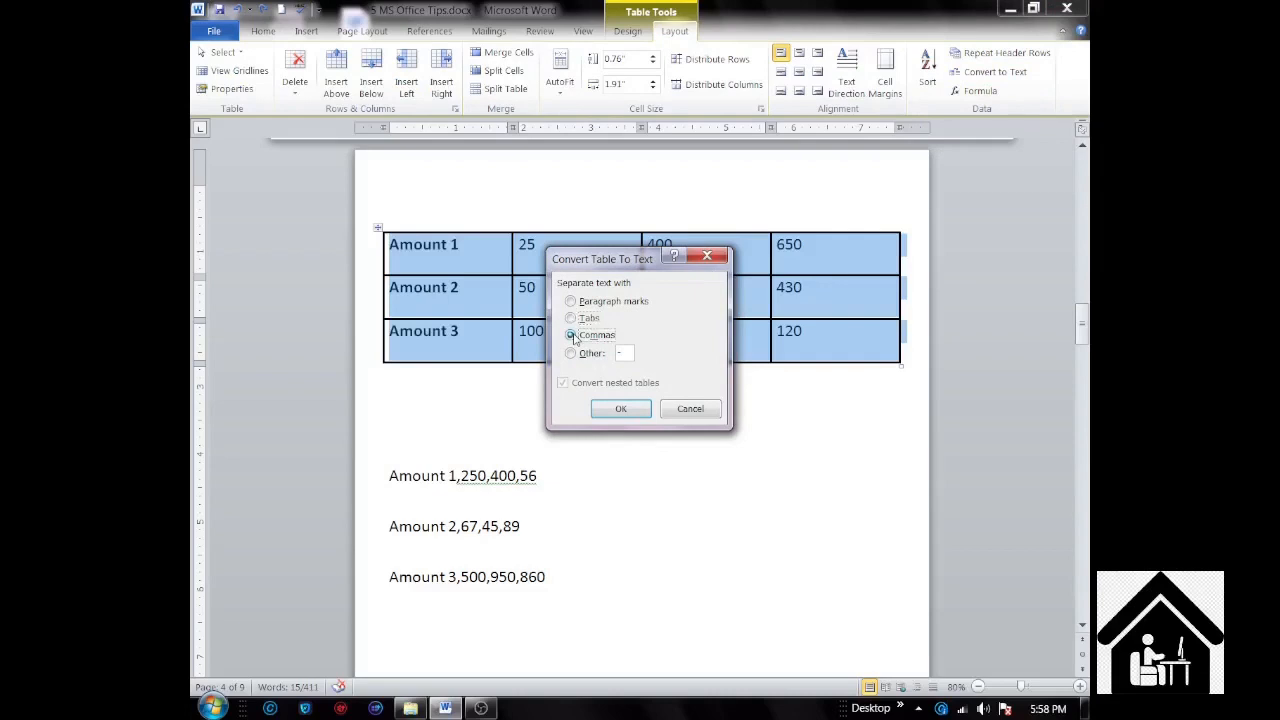
pyautogui.click(605, 412)
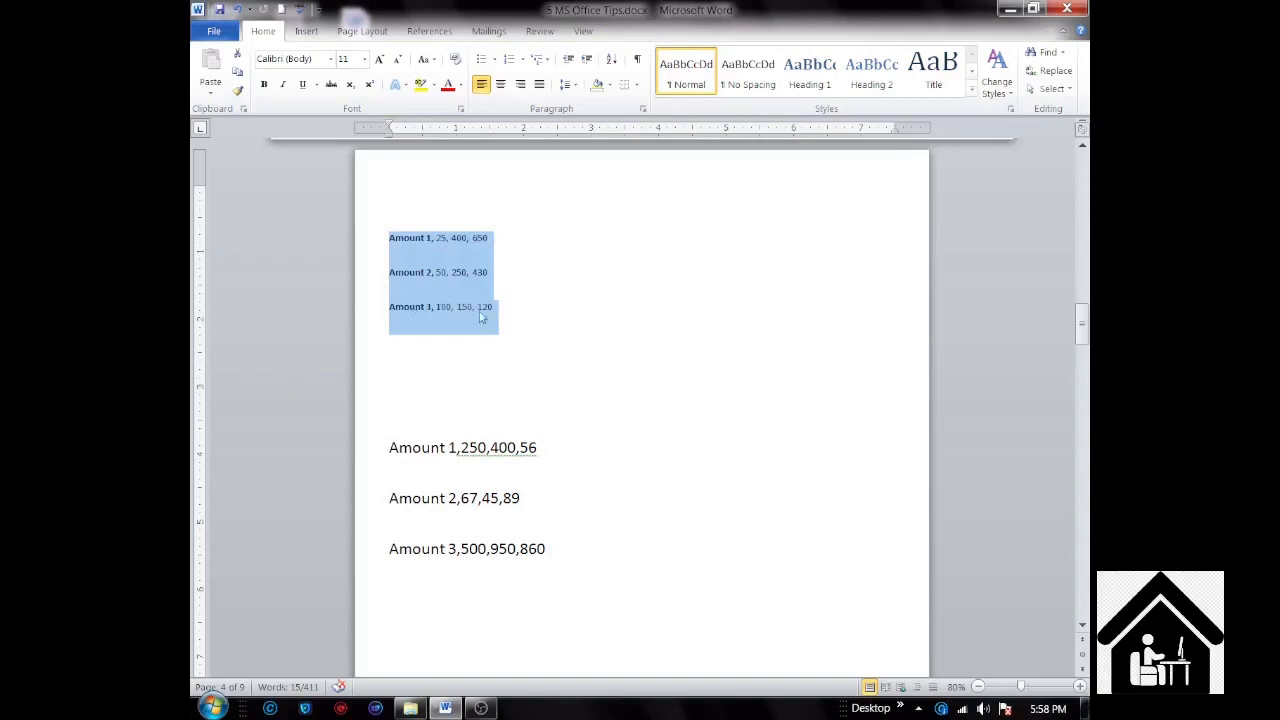
# Step: Convert the three comma-separated lines from "Amount 1,250,400,56" to "Amount 3,500,950,860" into a four-column table, separating text at commas
pyautogui.click(390, 448)
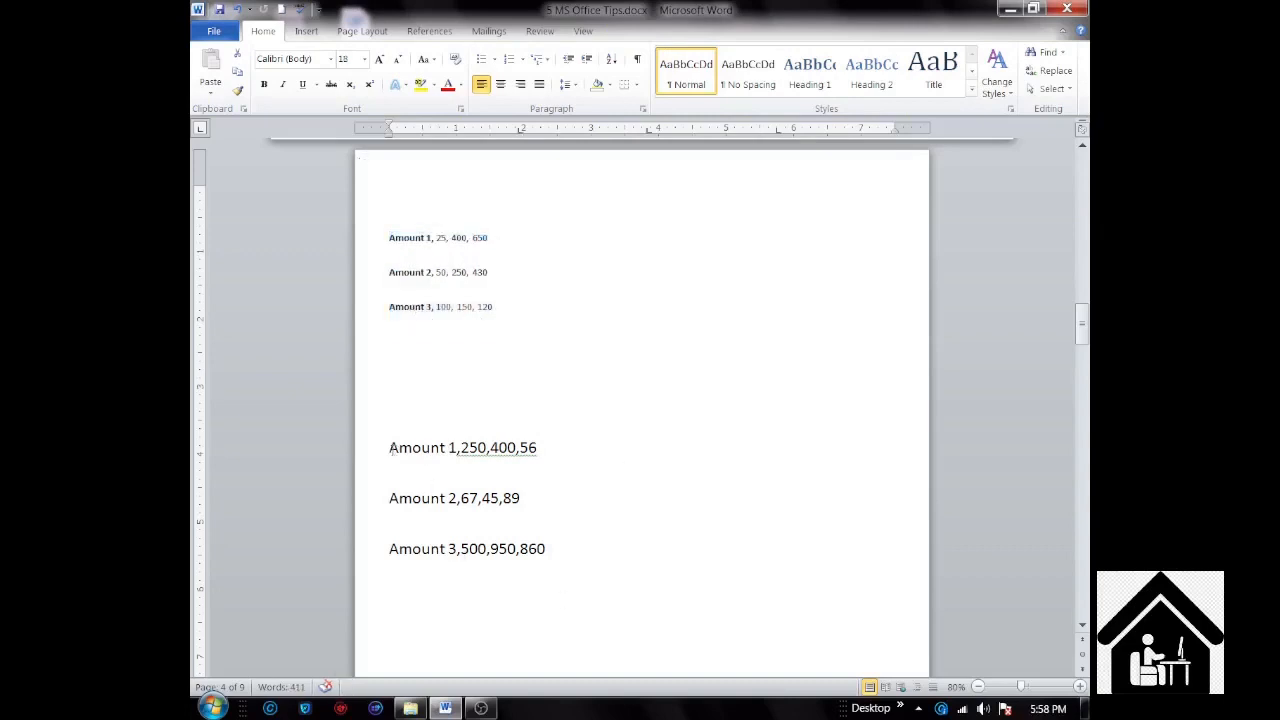
pyautogui.moveTo(390, 448); pyautogui.dragTo(545, 552)
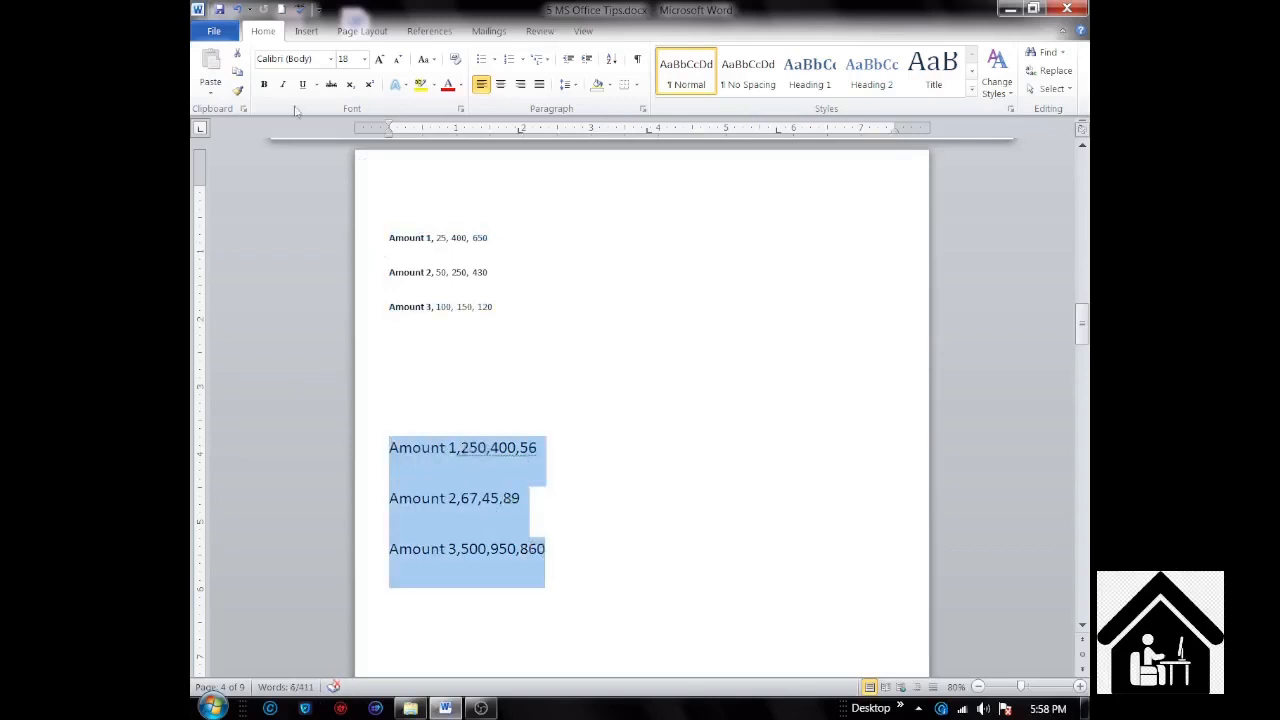
pyautogui.click(306, 31)
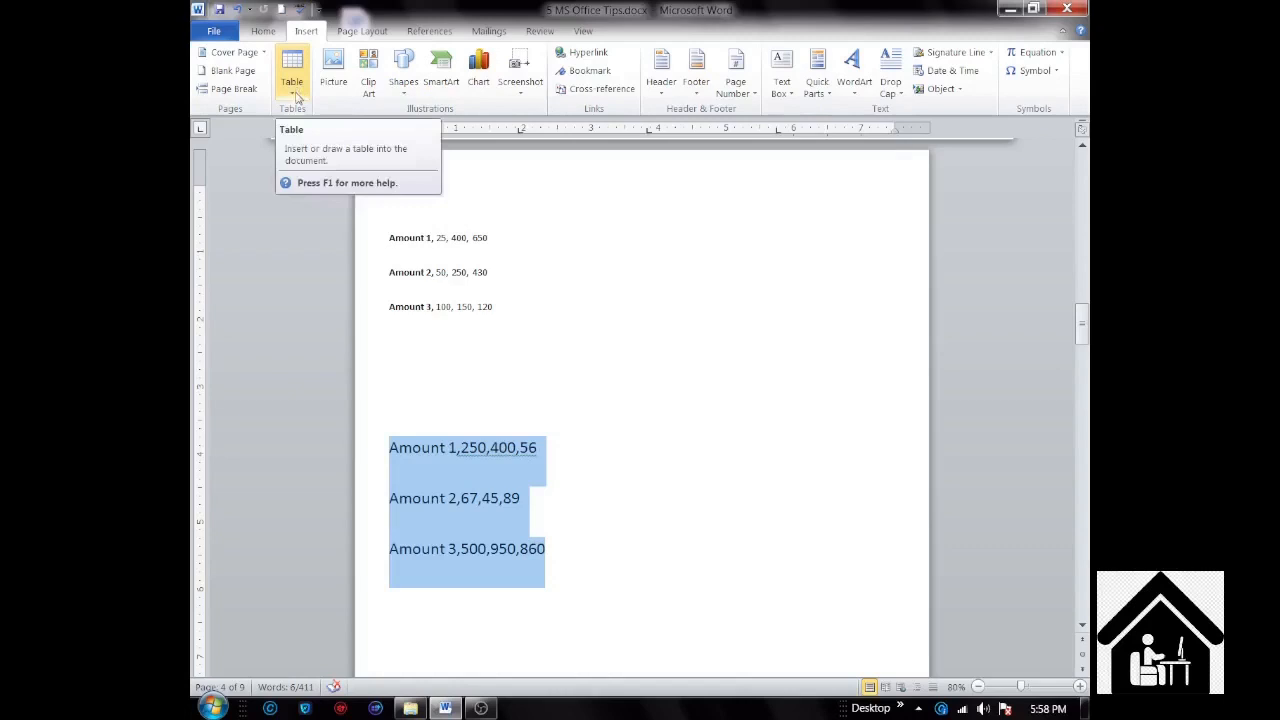
pyautogui.click(296, 96)
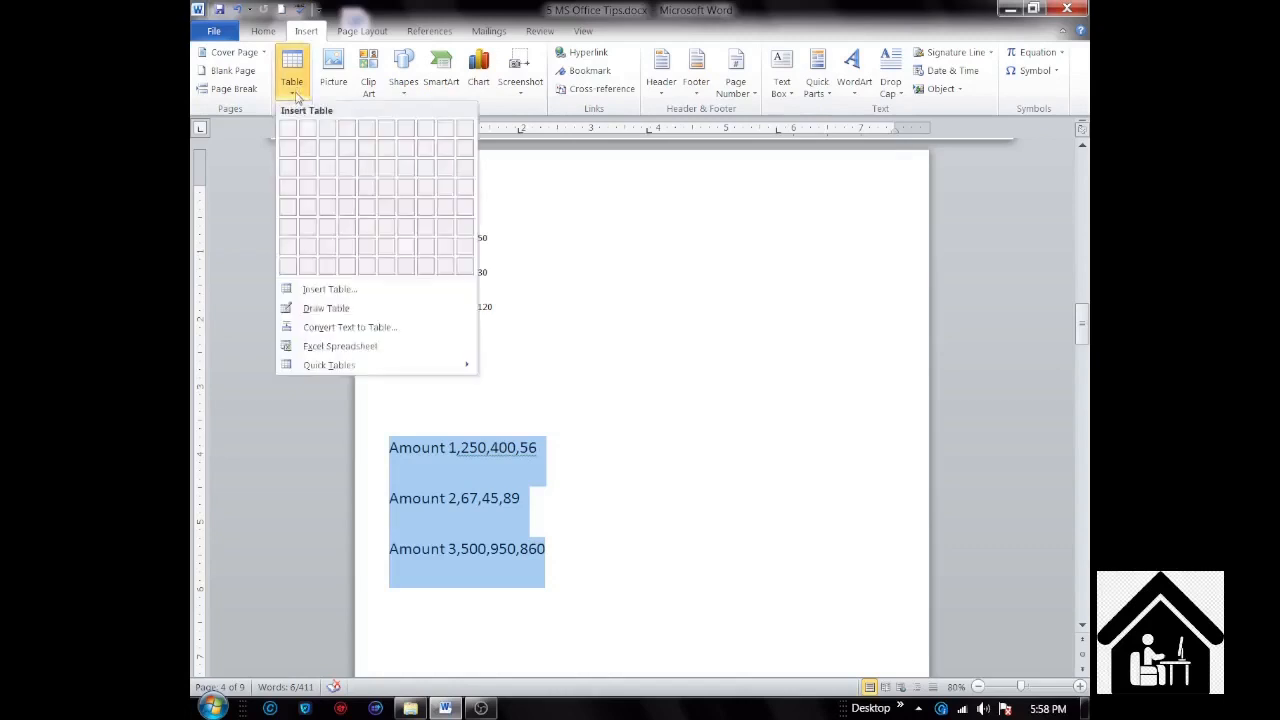
pyautogui.click(327, 330)
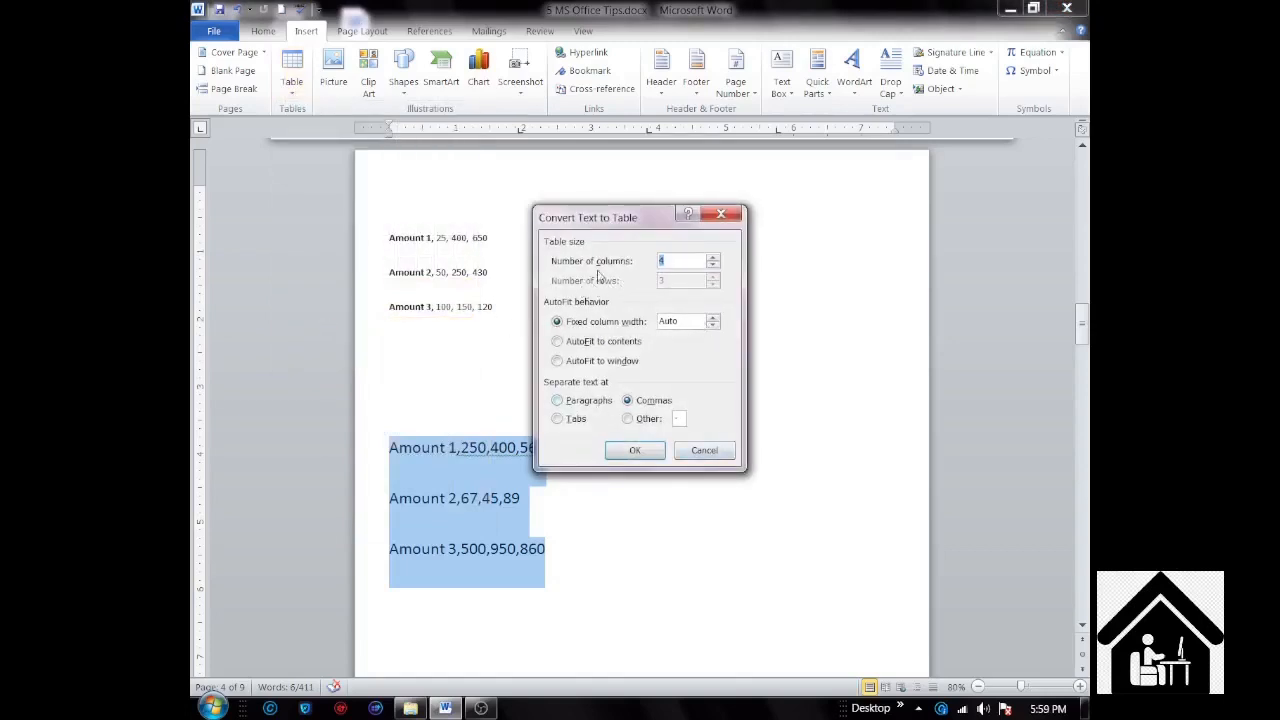
pyautogui.click(632, 451)
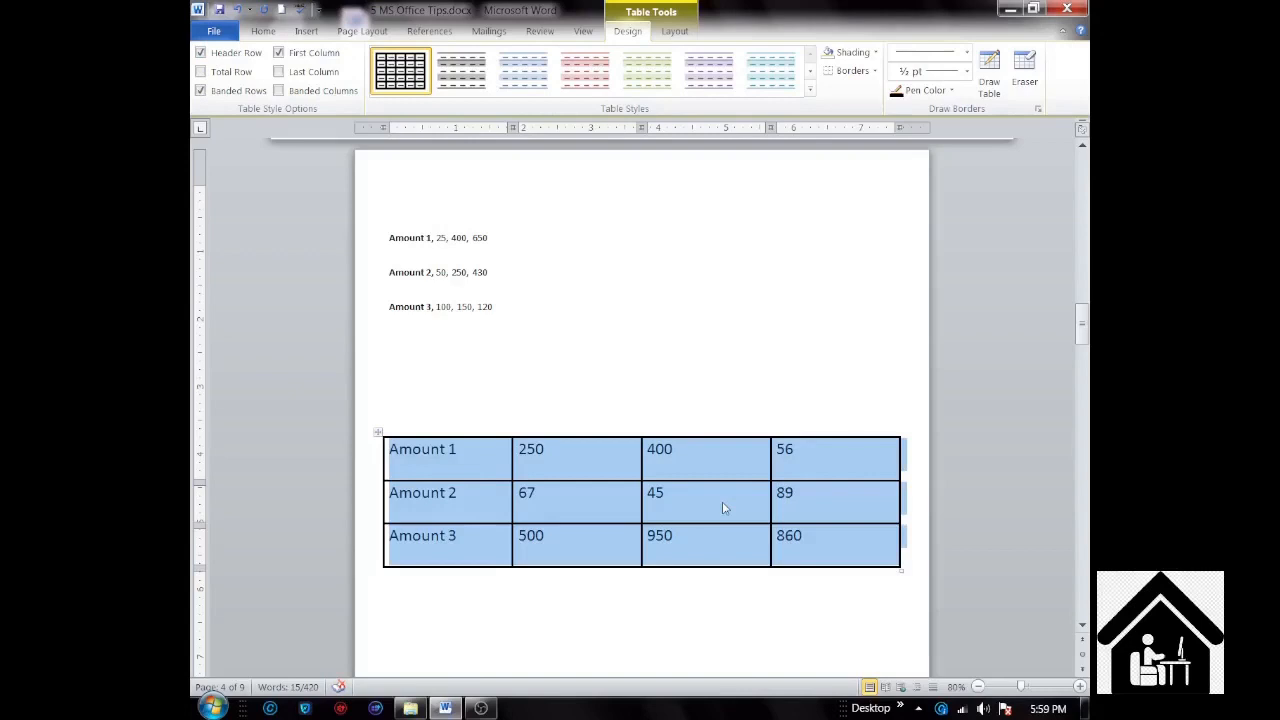
# Step: Go to the page listing Value 1 to Value 3 in the Clipboard section and display the Office Clipboard
pyautogui.scroll(-1, 722, 503)
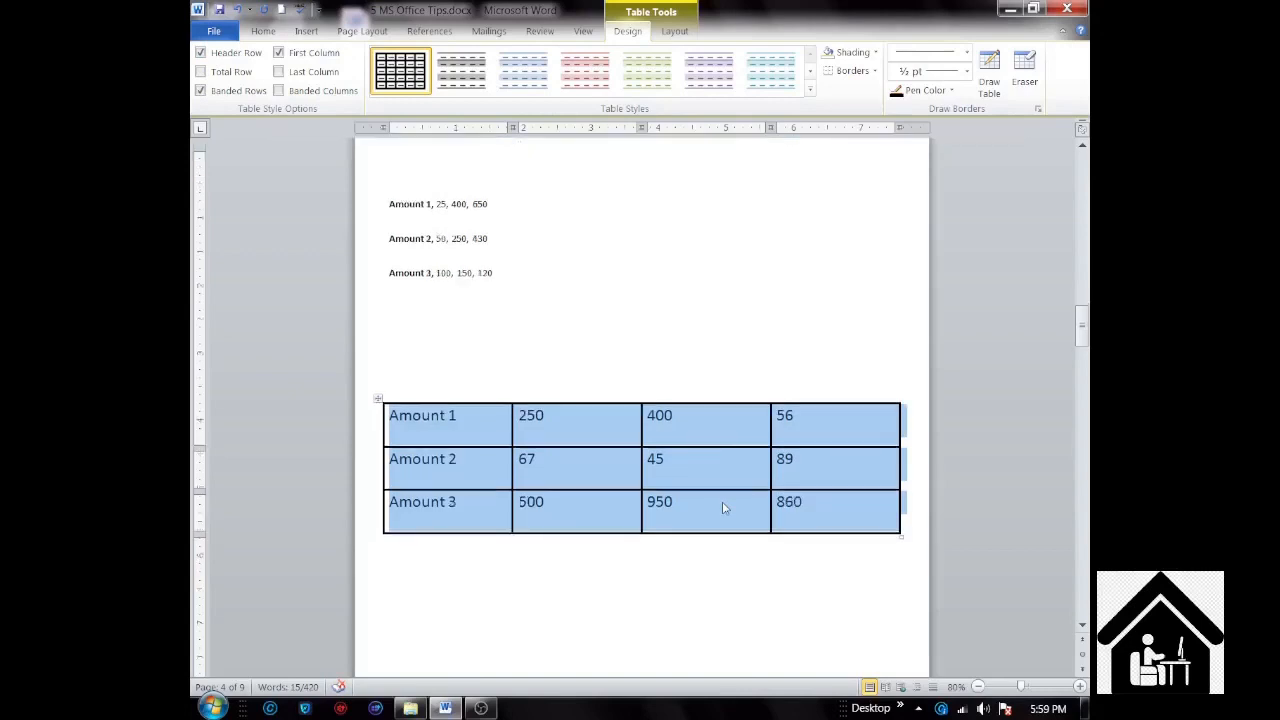
pyautogui.scroll(-6, 722, 501)
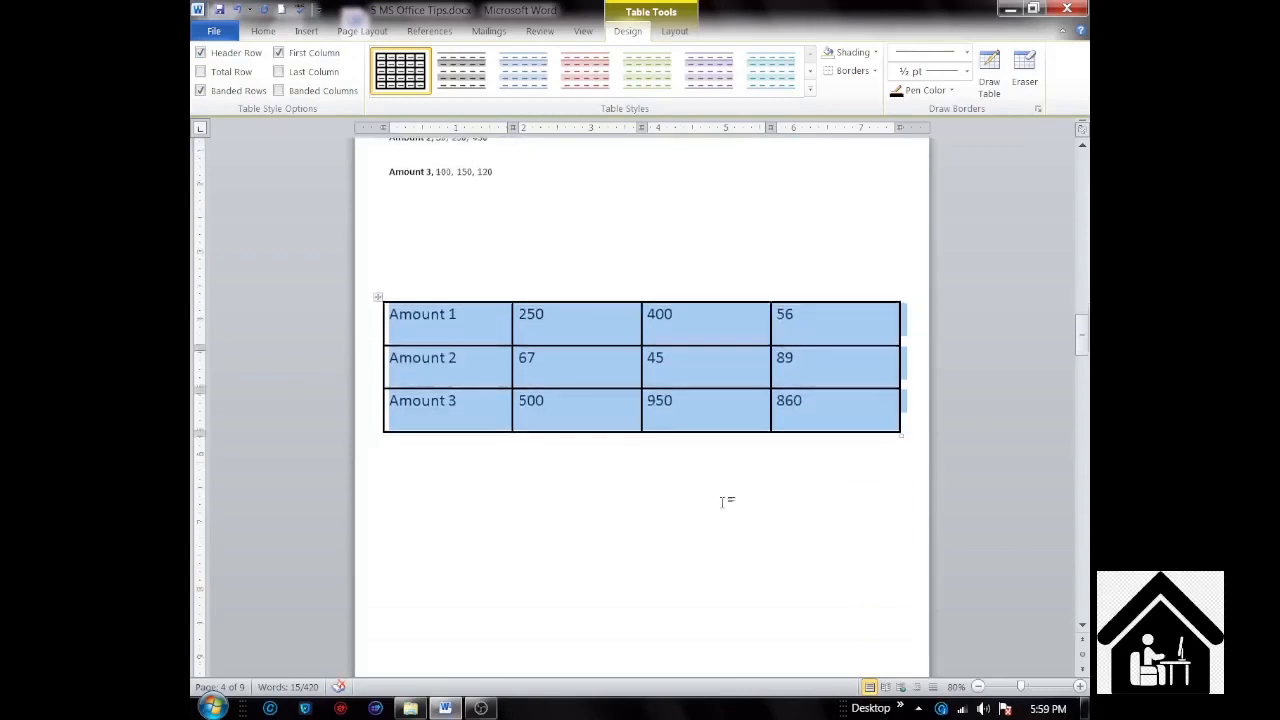
pyautogui.scroll(-6, 722, 502)
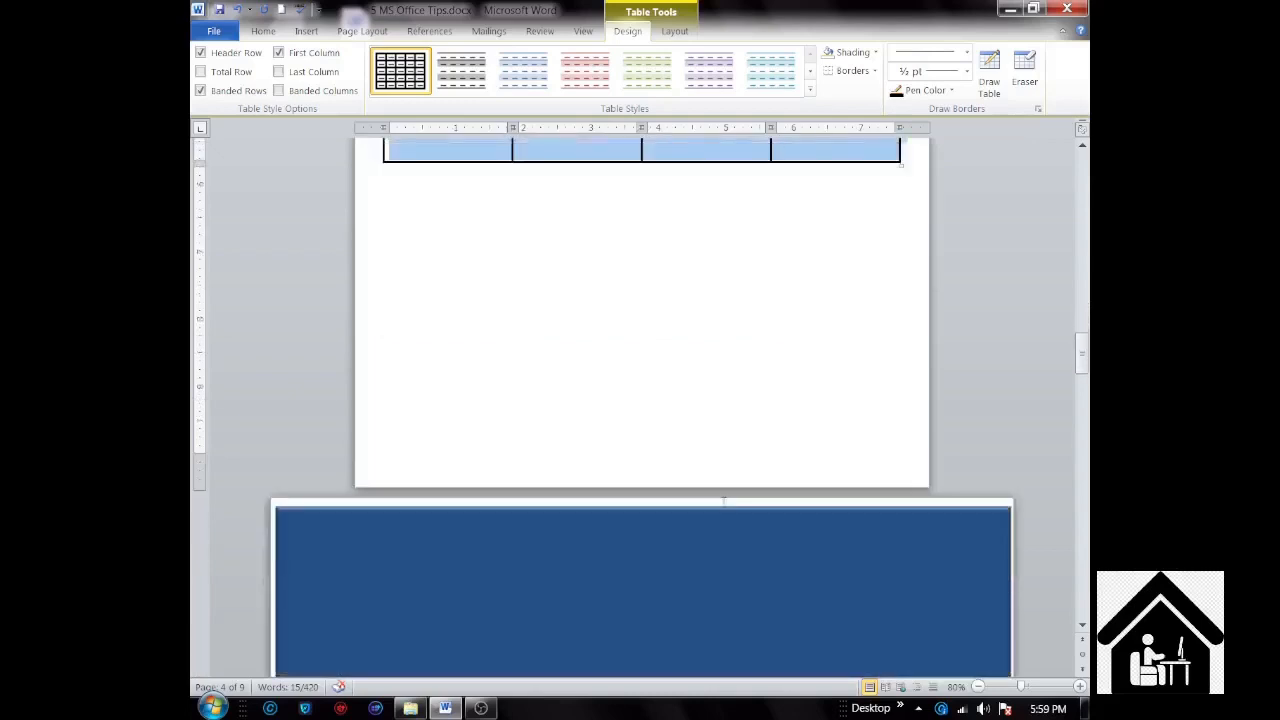
pyautogui.scroll(-4, 723, 503)
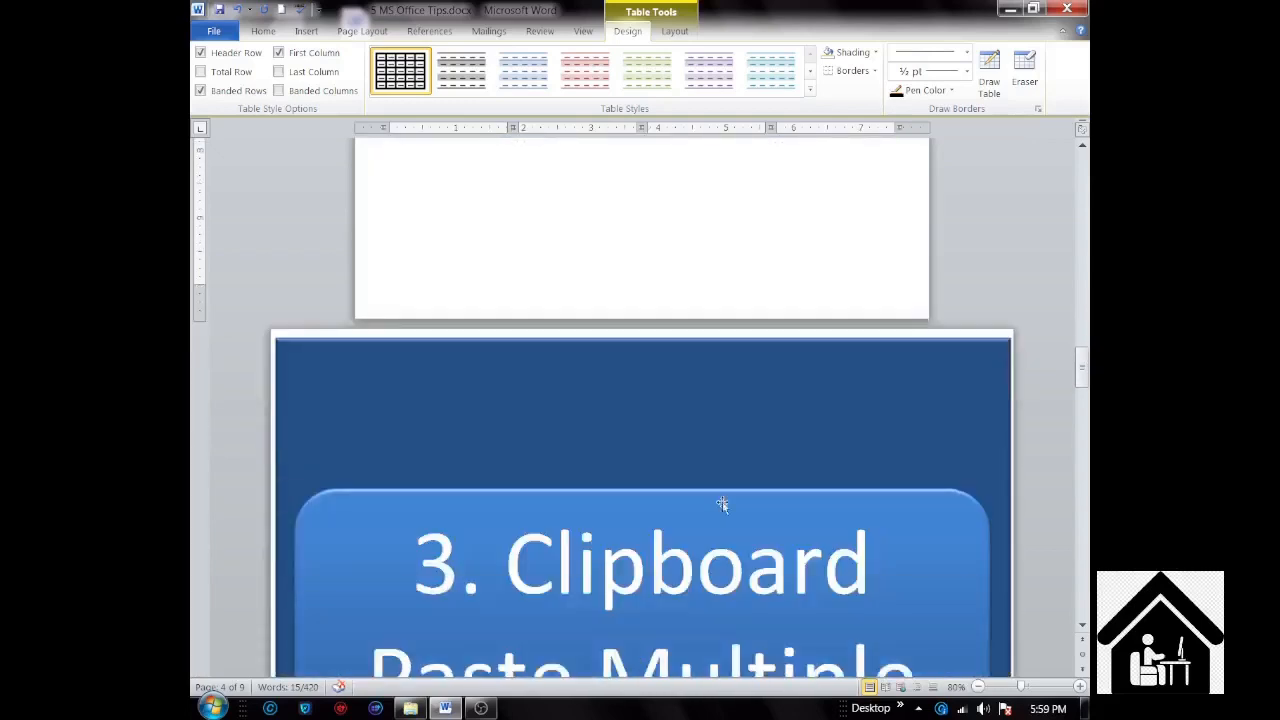
pyautogui.scroll(-6, 722, 503)
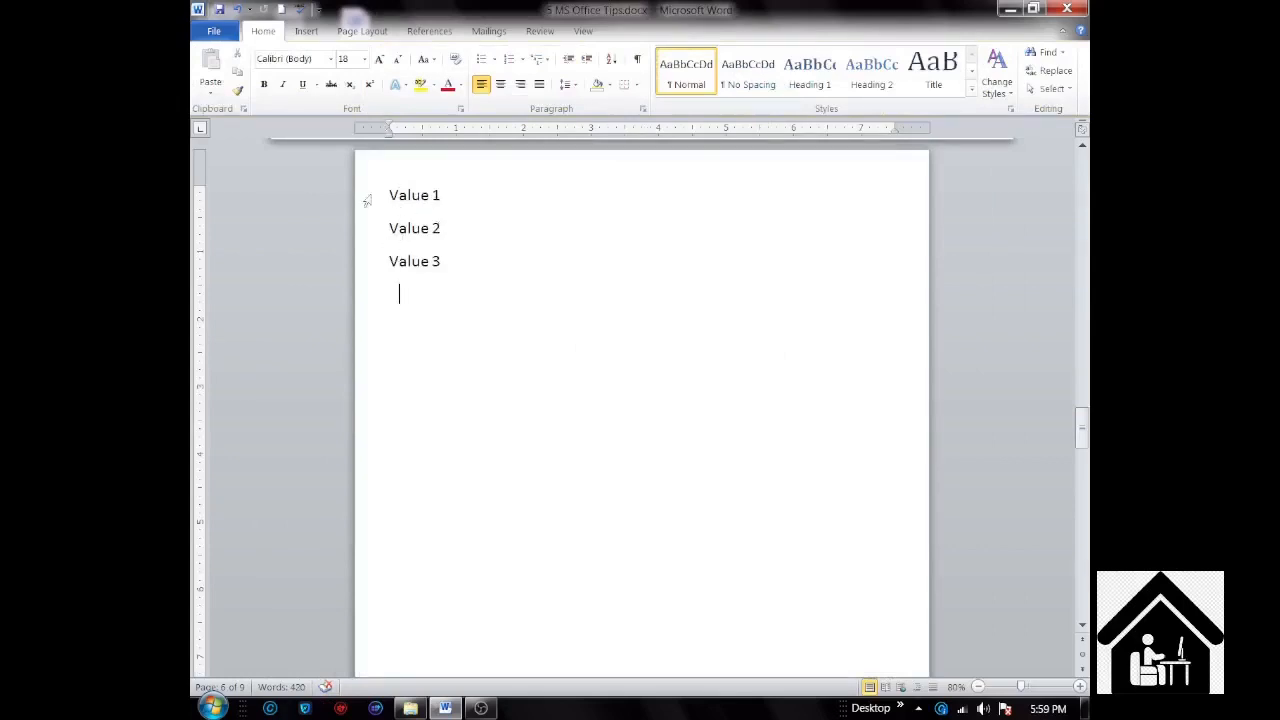
pyautogui.click(243, 109)
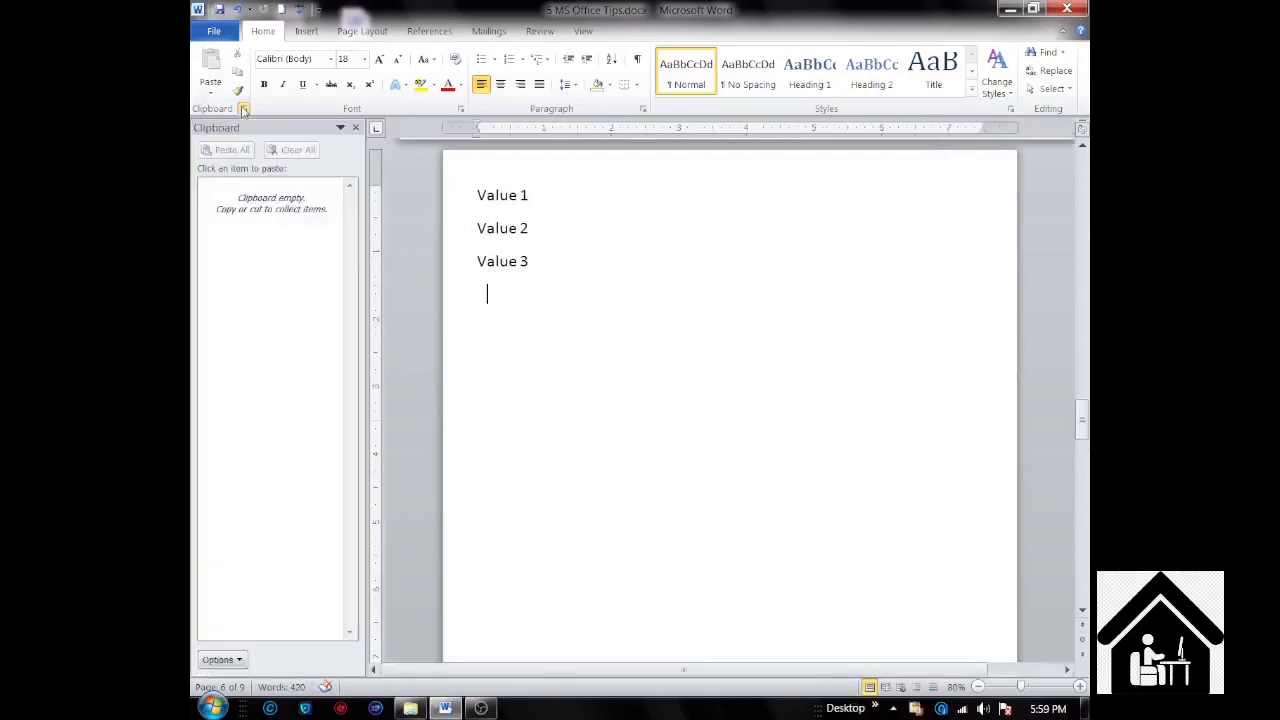
# Step: Copy the lines Value 1, Value 2 and Value 3 one by one to collect them as separate clipboard items
pyautogui.tripleClick(525, 196)
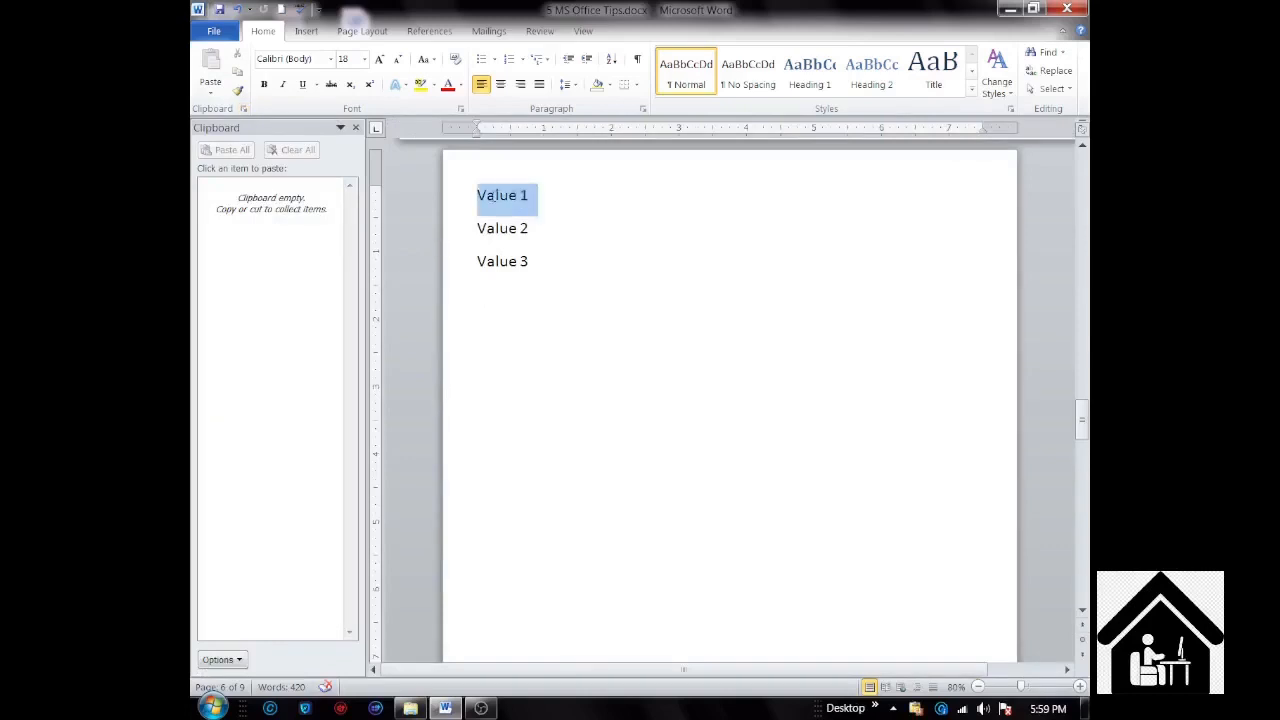
pyautogui.rightClick(494, 196)
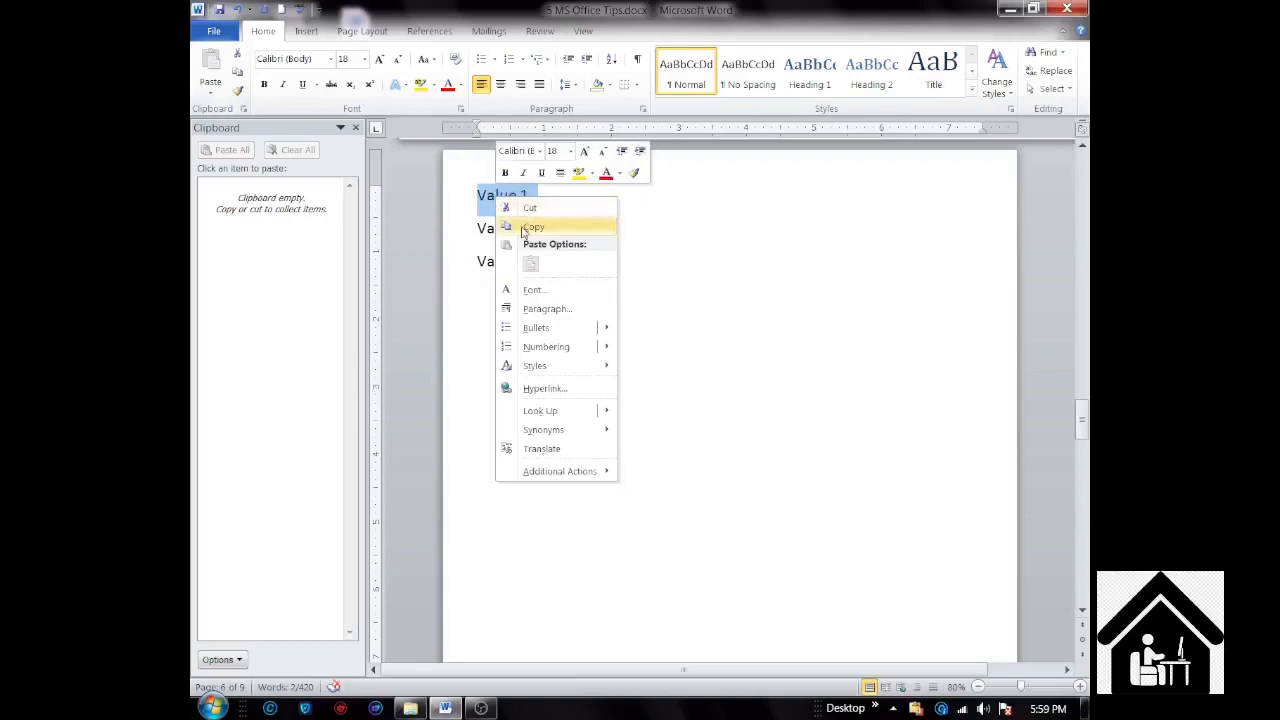
pyautogui.click(531, 228)
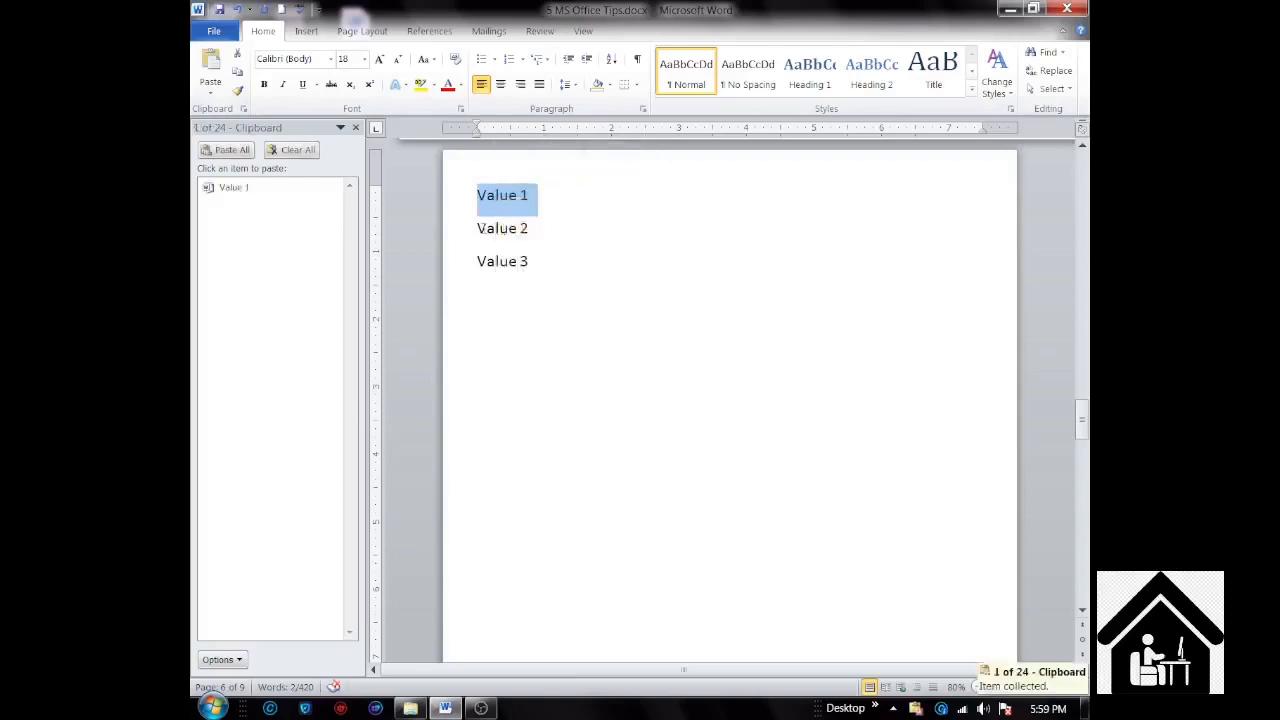
pyautogui.moveTo(478, 228); pyautogui.dragTo(527, 229)
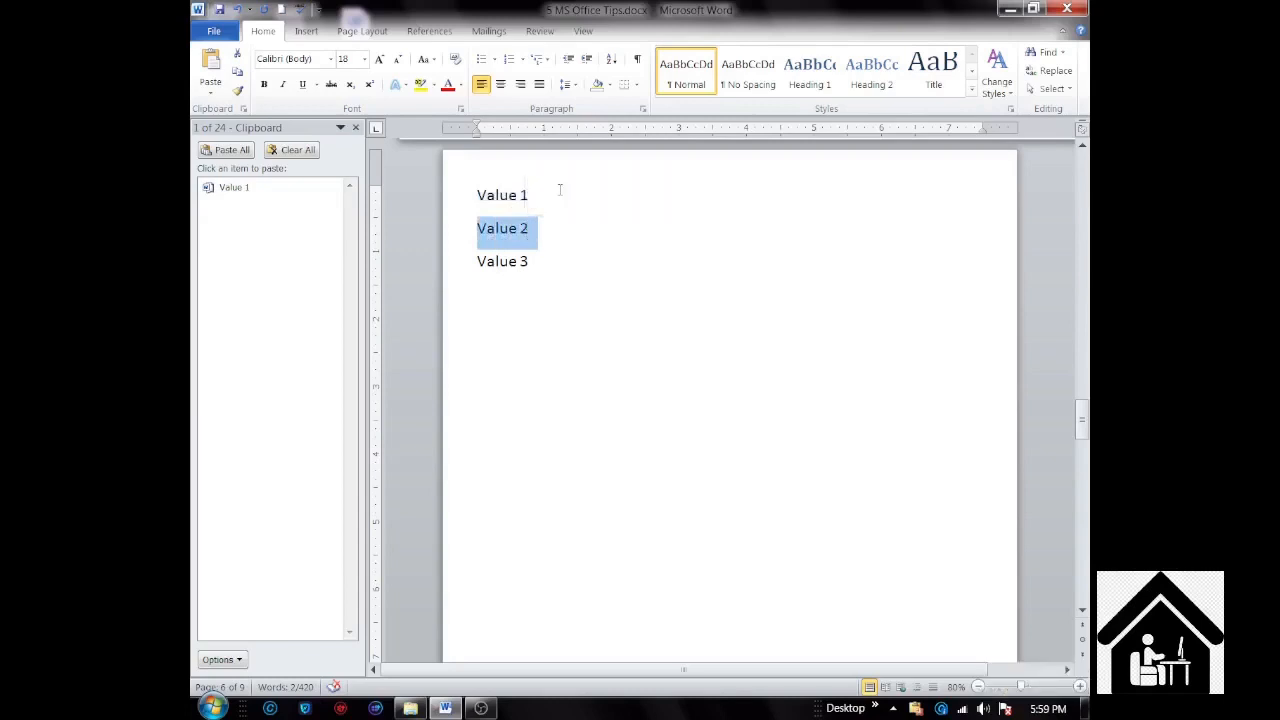
pyautogui.hotkey('ctrl', 'c')
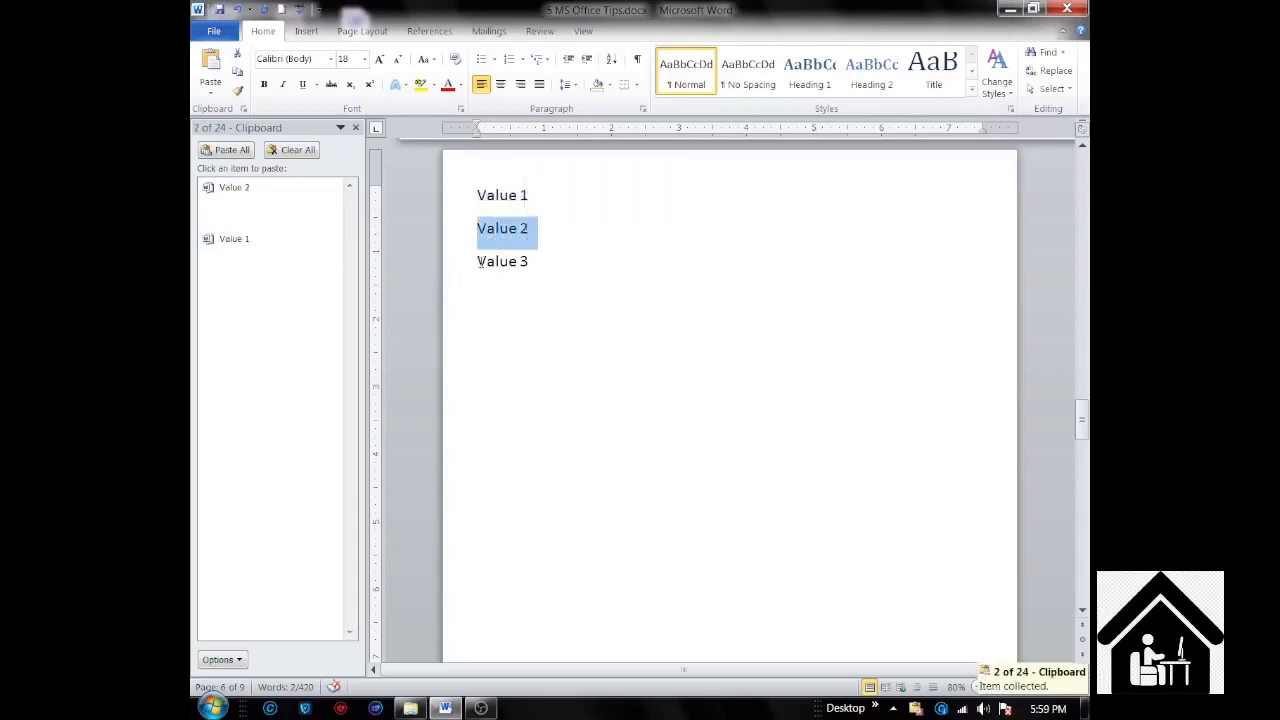
pyautogui.moveTo(479, 261); pyautogui.dragTo(525, 272)
pyautogui.hotkey('ctrl', 'c')
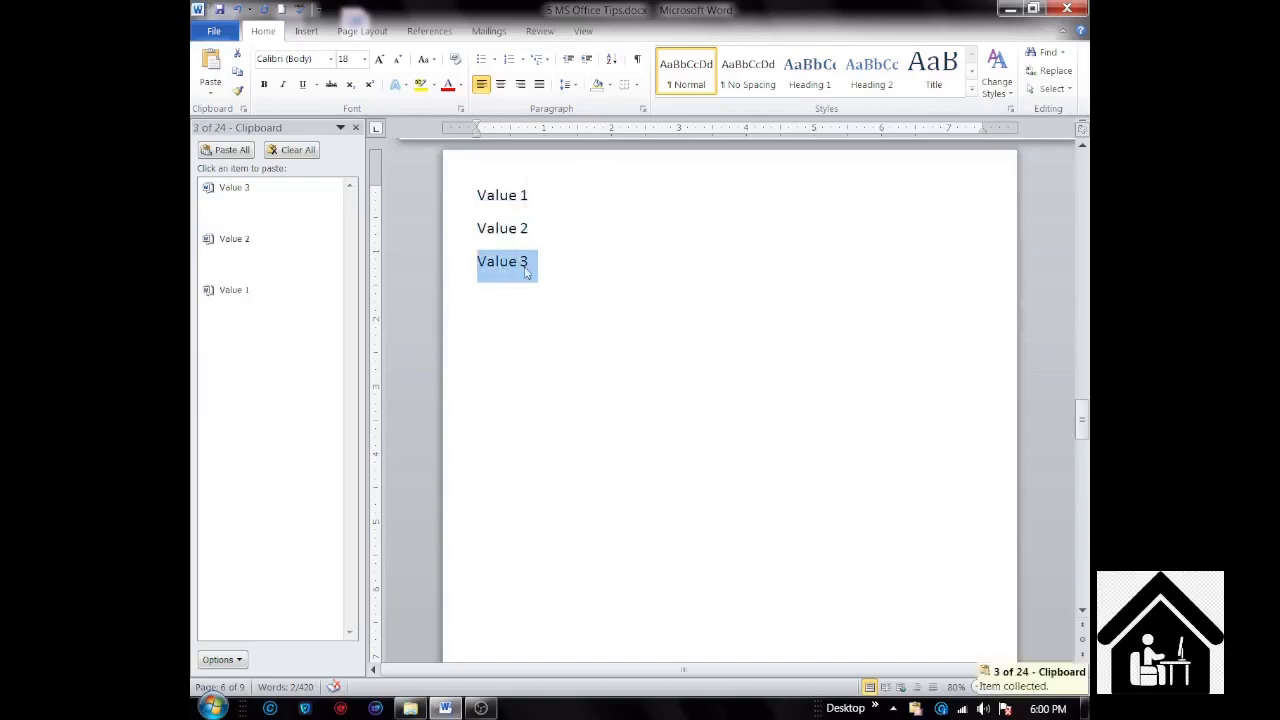
# Step: Paste the collected items Value 3, Value 2 and Value 1 in that order below the list, leaving an empty line before them
pyautogui.click(509, 352)
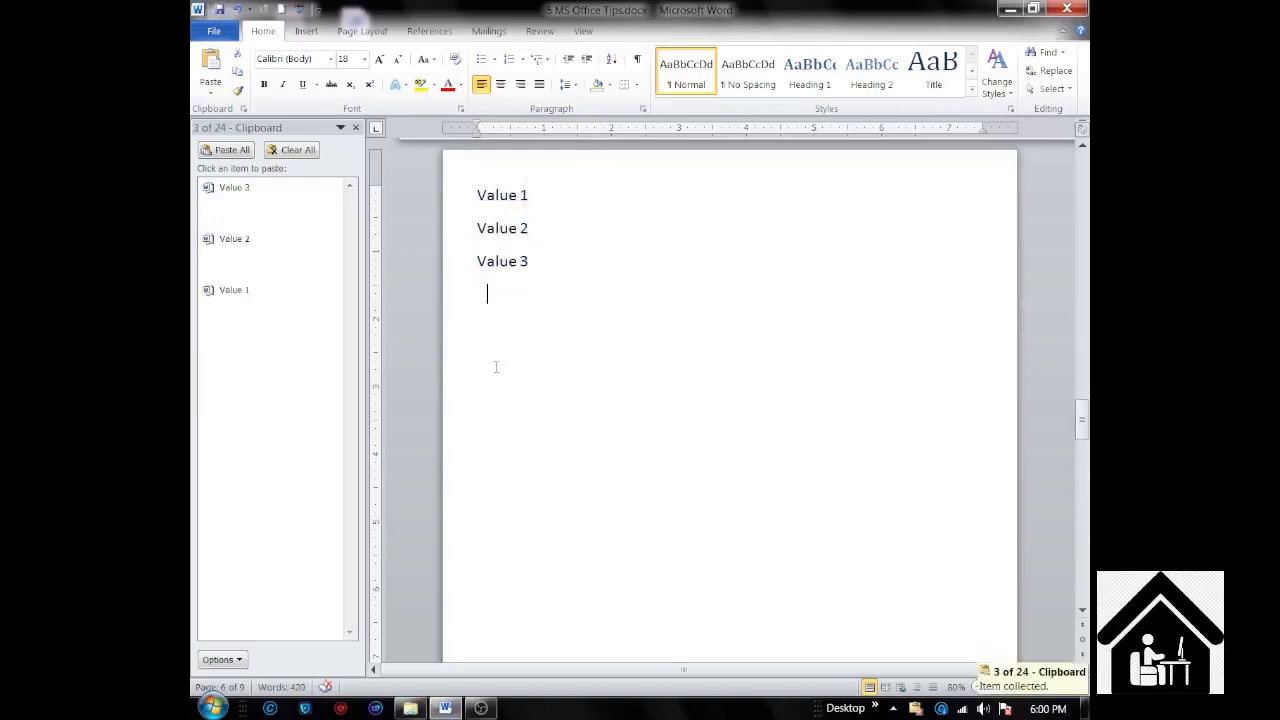
pyautogui.click(481, 386)
pyautogui.press('Return')
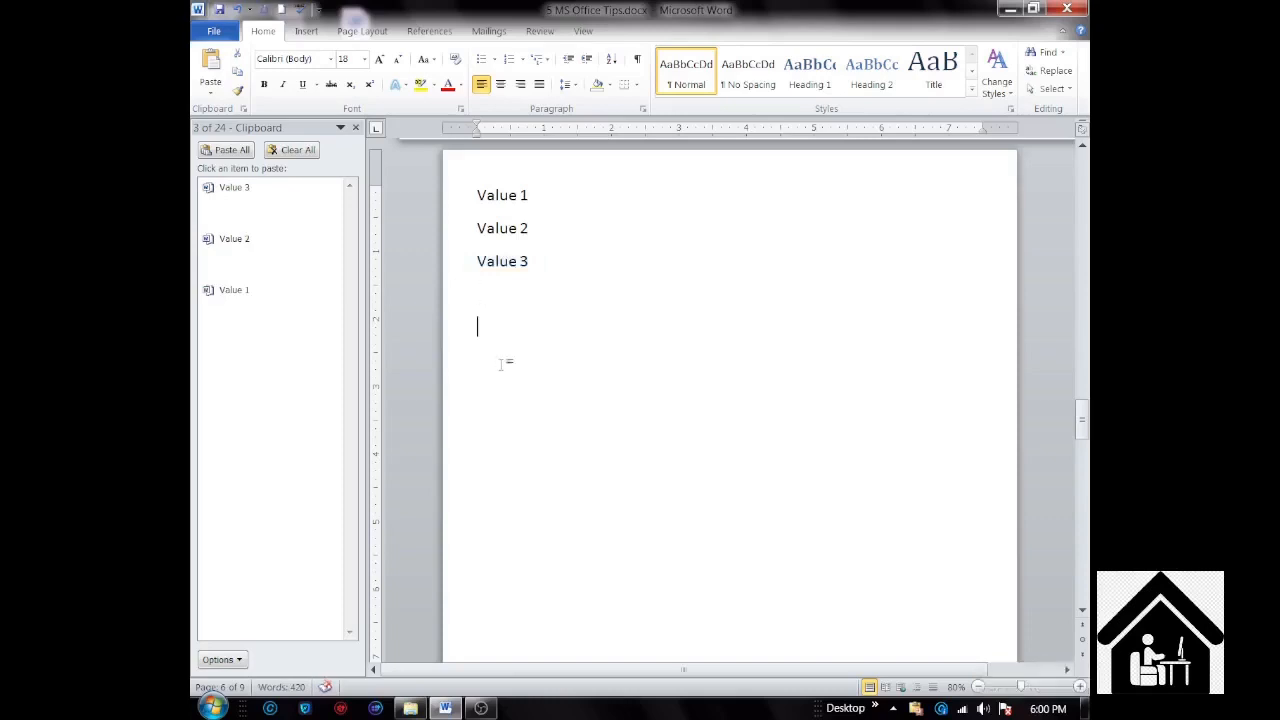
pyautogui.click(233, 196)
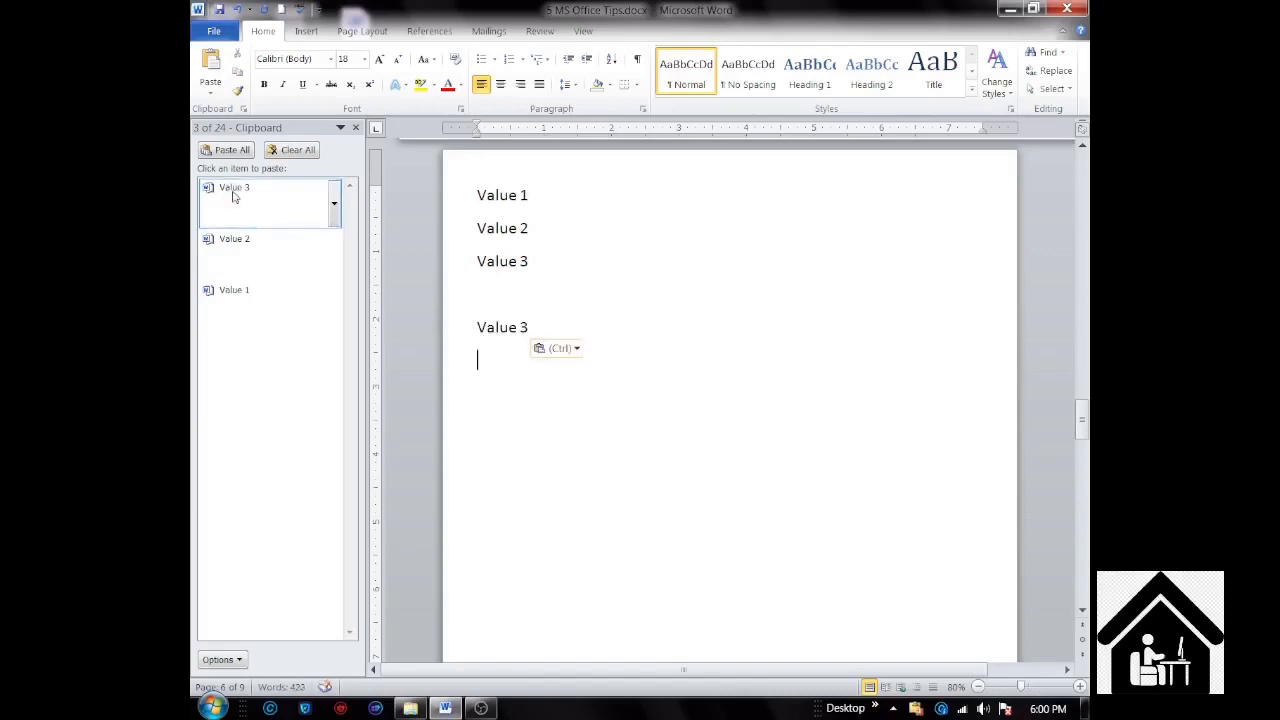
pyautogui.click(235, 250)
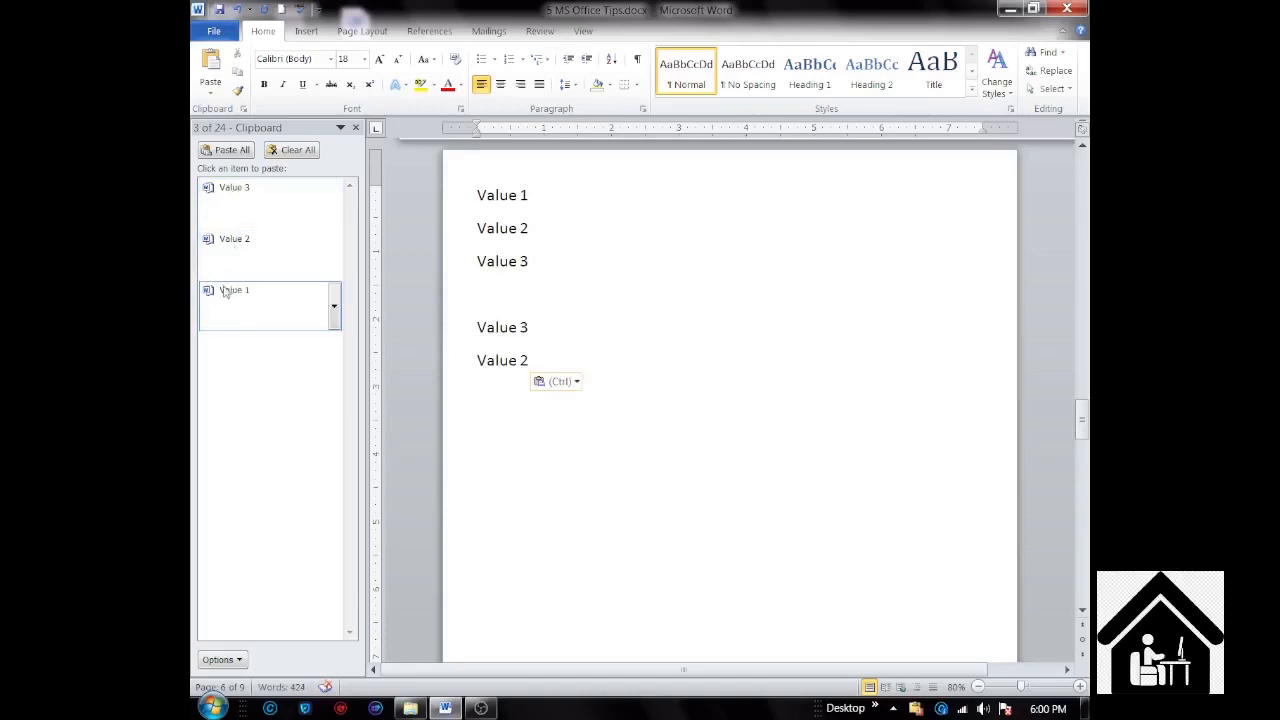
pyautogui.click(229, 291)
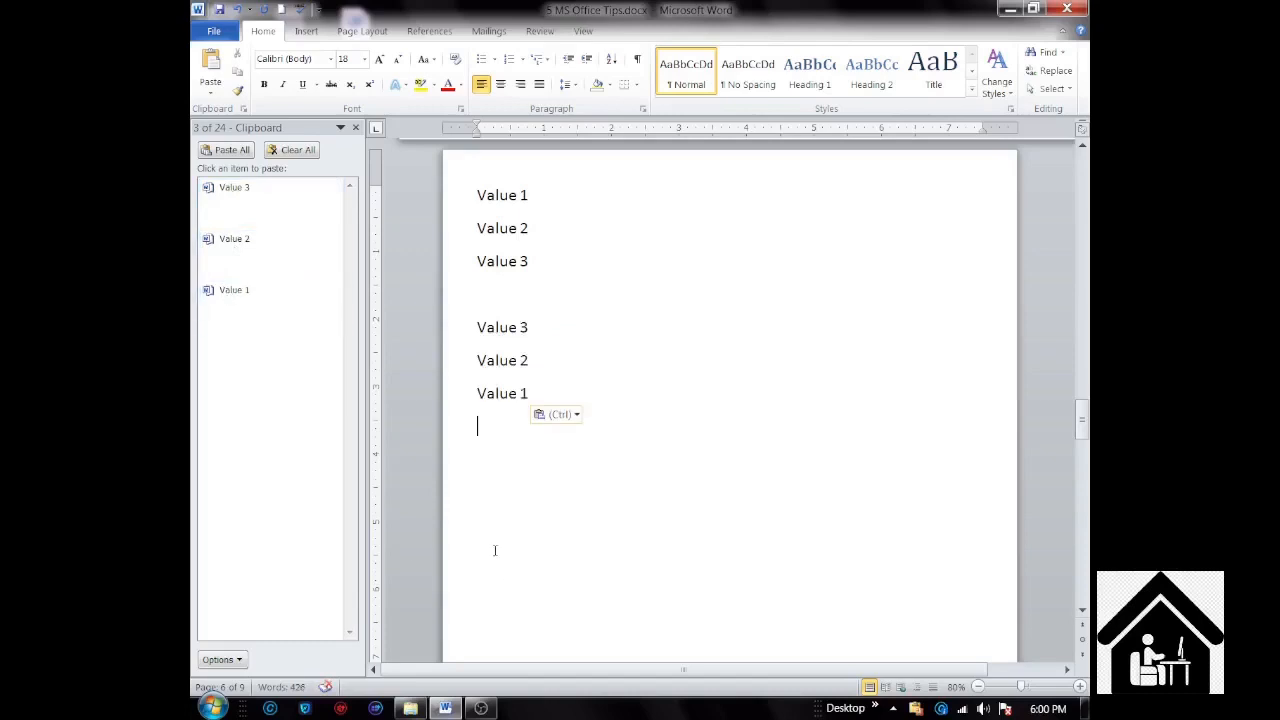
# Step: Add an empty line below the pasted values and paste the collected item Value 2 three times
pyautogui.press('Return')
pyautogui.click(240, 250)
pyautogui.click(240, 250)
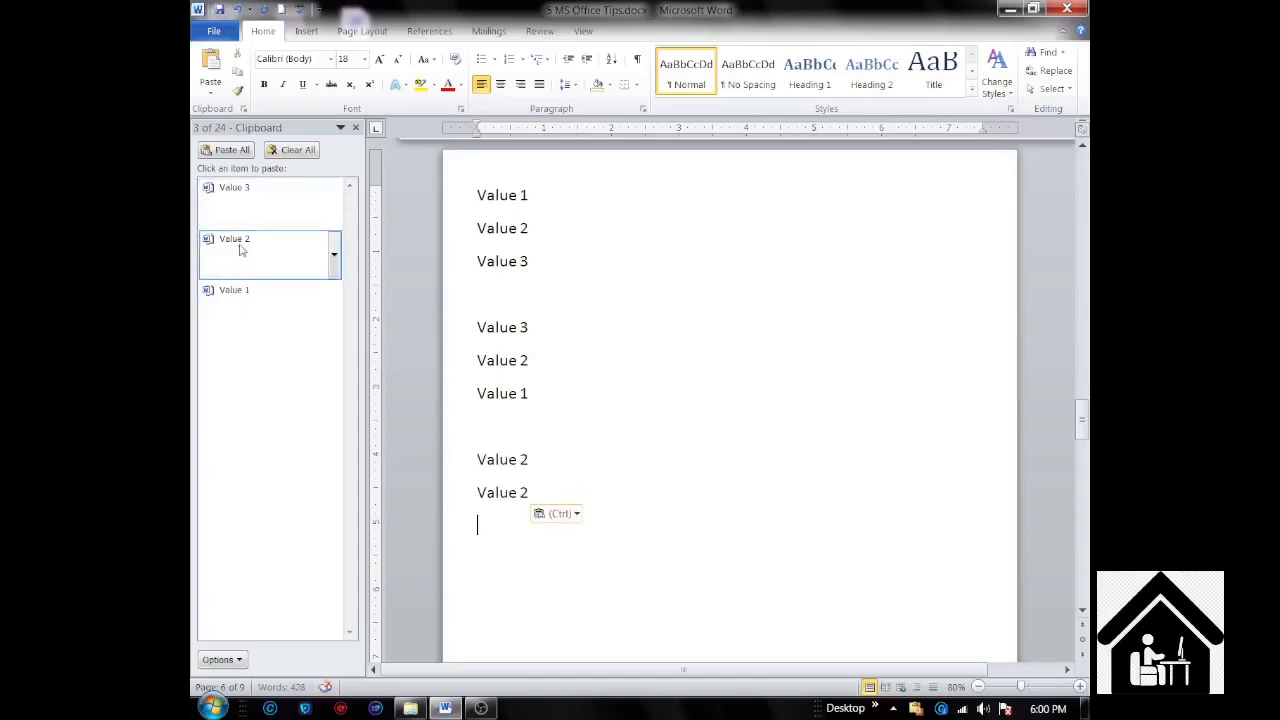
pyautogui.click(240, 250)
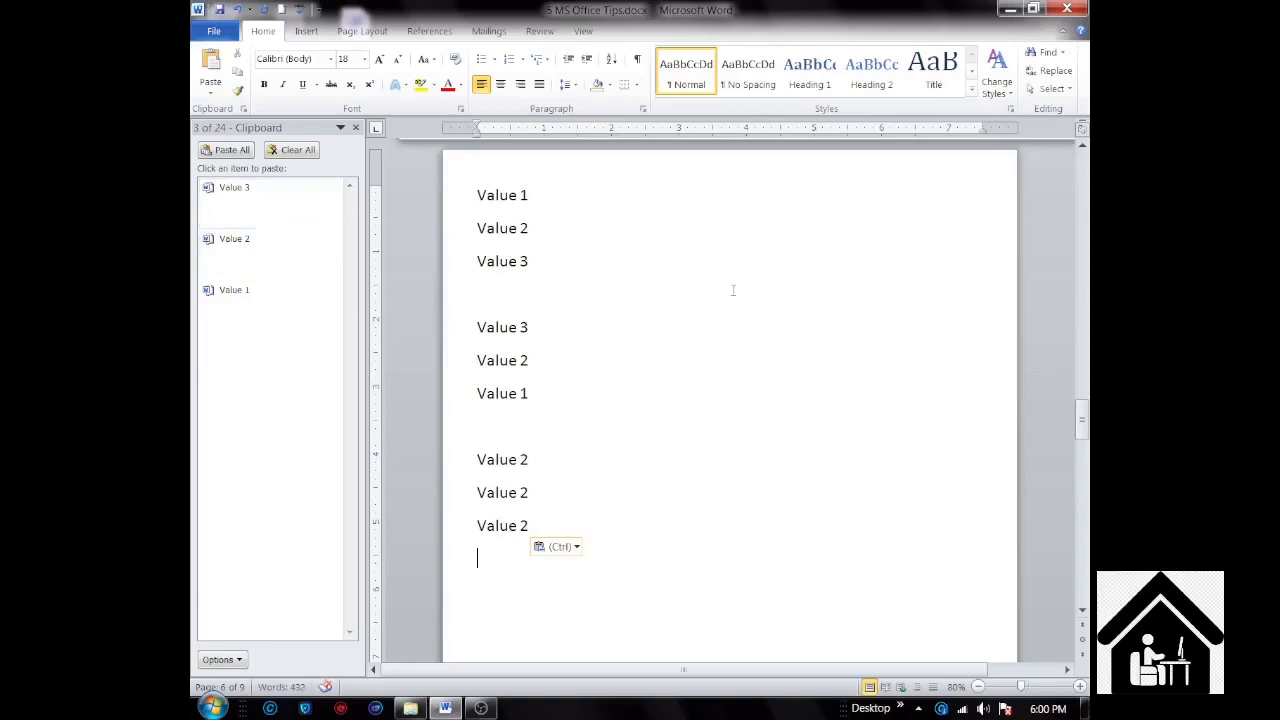
# Step: Move on to the "4. Add Comments" section and close the Office Clipboard
pyautogui.press('pagedown')
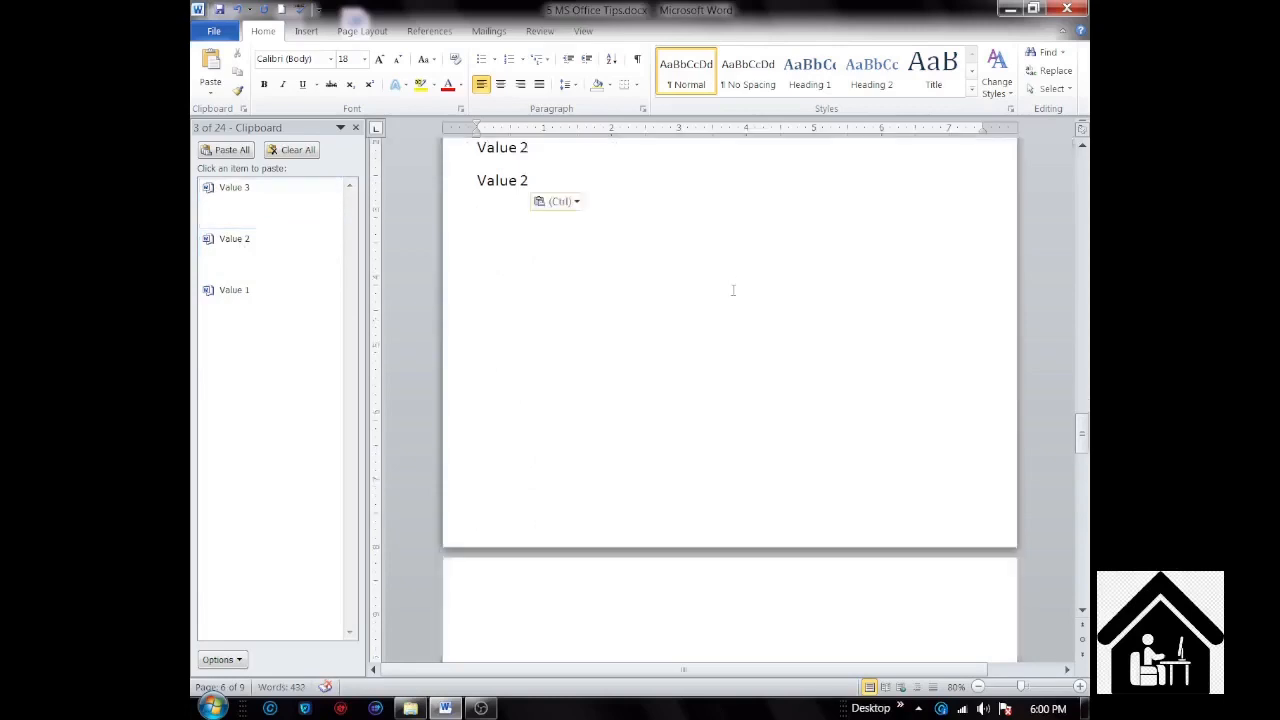
pyautogui.scroll(-3, 733, 290)
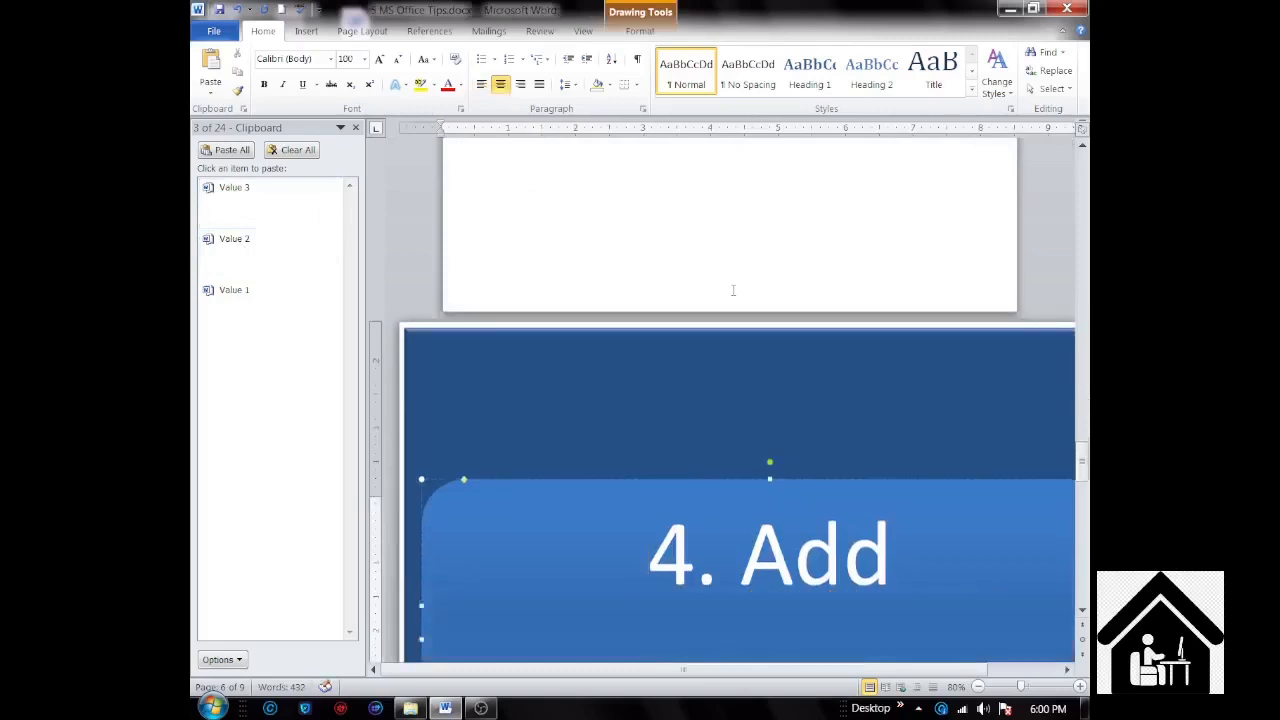
pyautogui.click(356, 128)
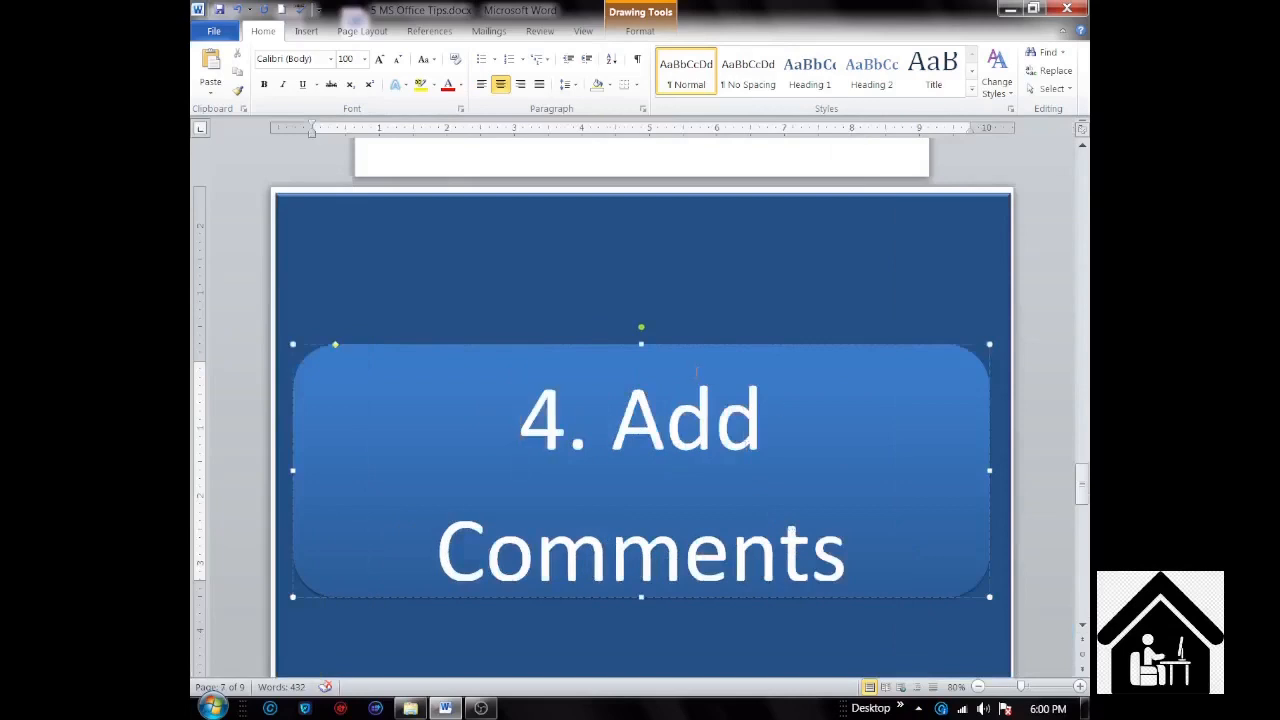
# Step: Go to the sample paragraphs after the "4. Add Comments" title page and dismiss the Windows color scheme prompt
pyautogui.scroll(-1, 729, 360)
pyautogui.scroll(-1, 729, 360)
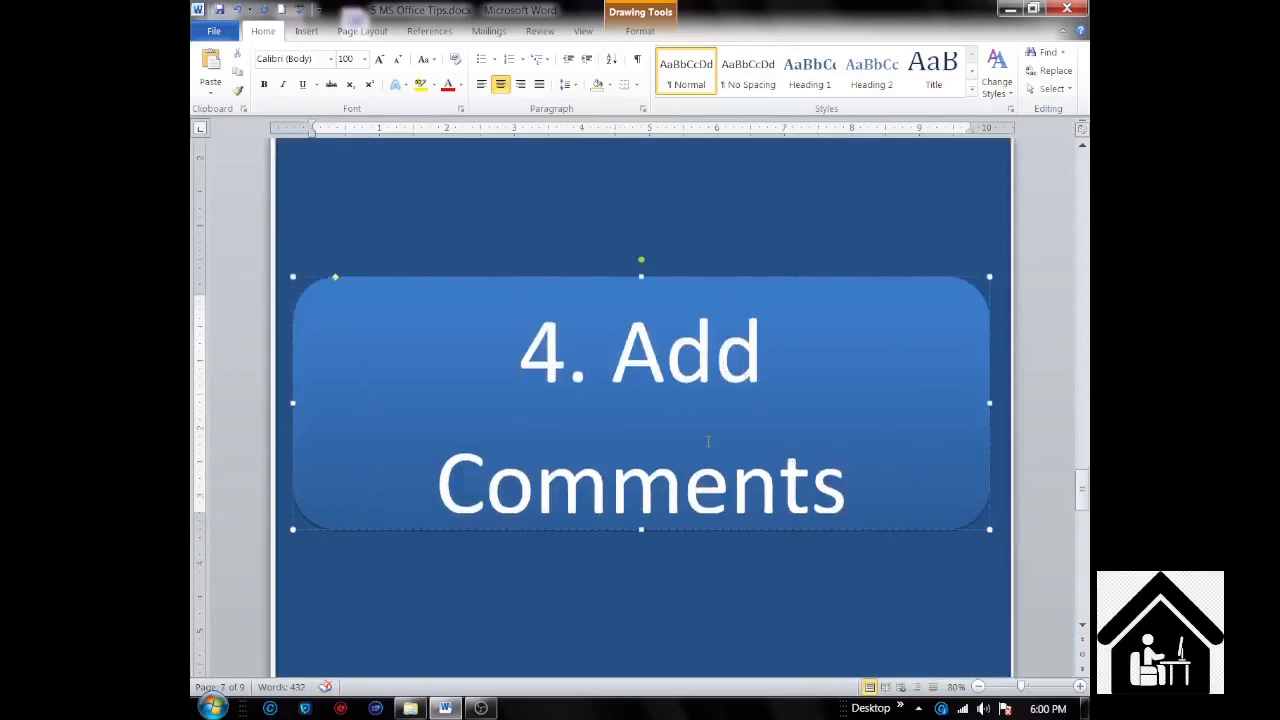
pyautogui.click(646, 624)
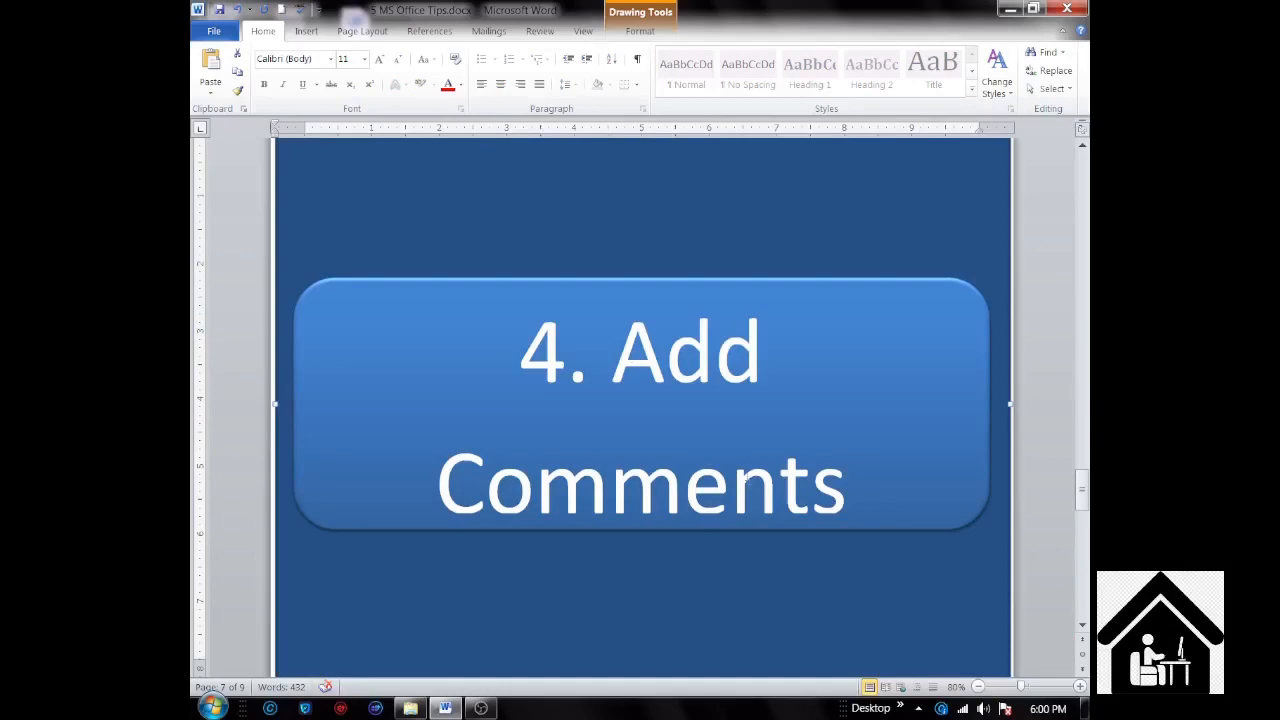
pyautogui.scroll(-9, 747, 478)
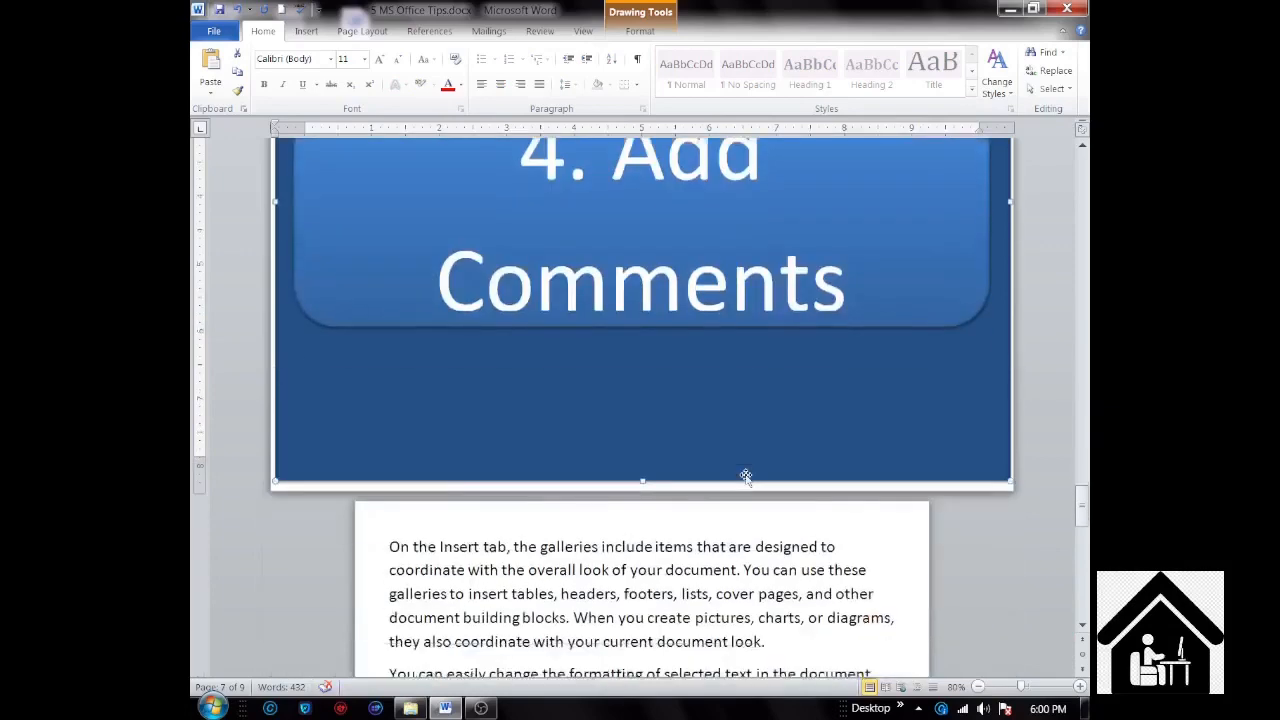
pyautogui.scroll(-6, 746, 476)
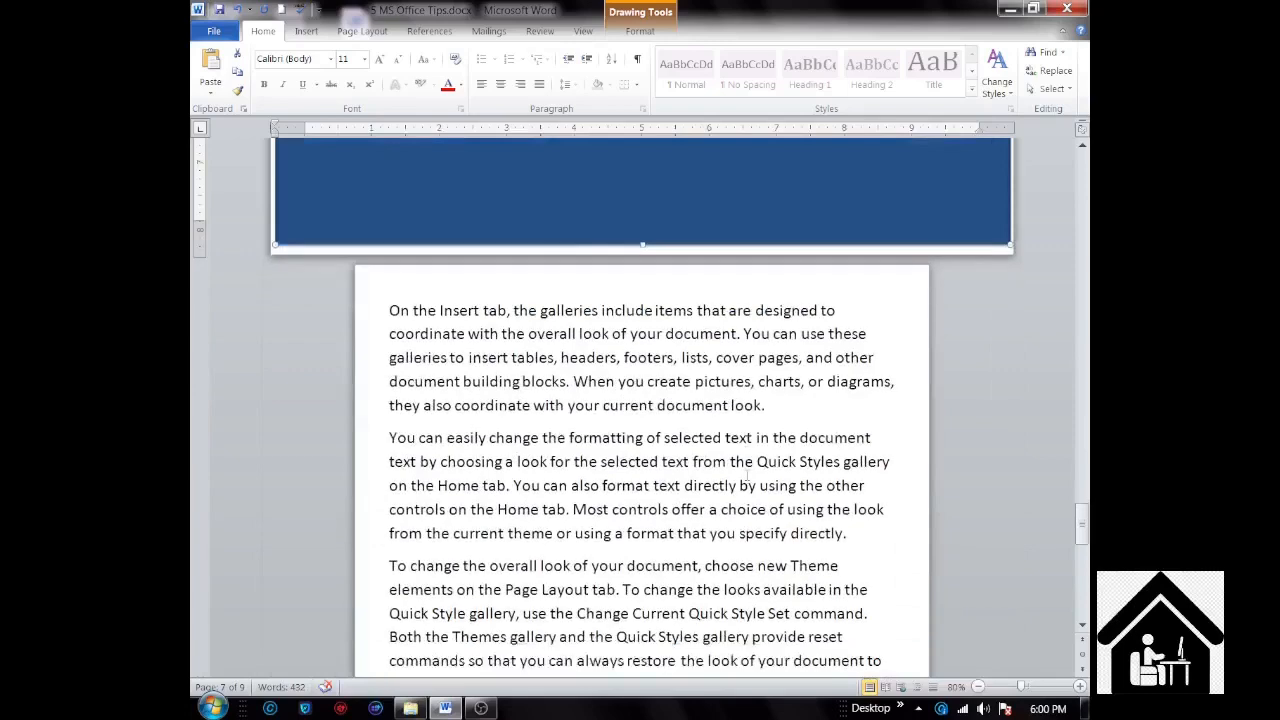
pyautogui.scroll(-1, 746, 476)
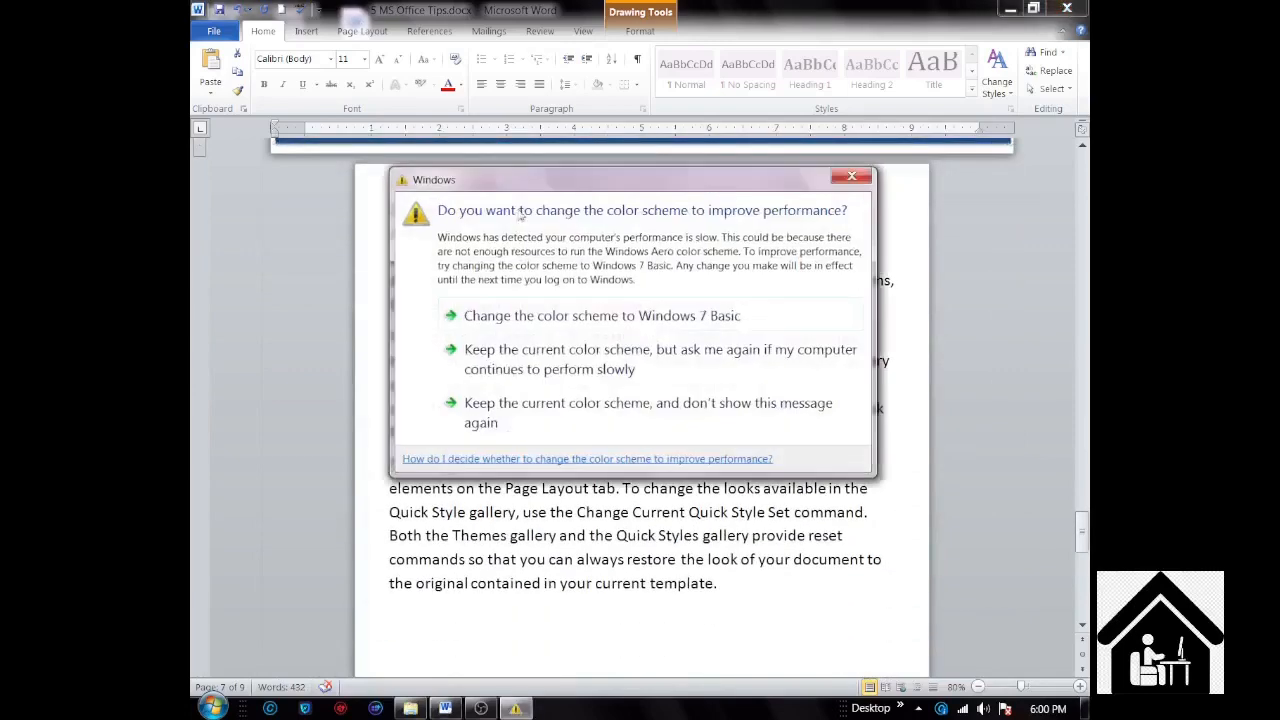
pyautogui.click(851, 176)
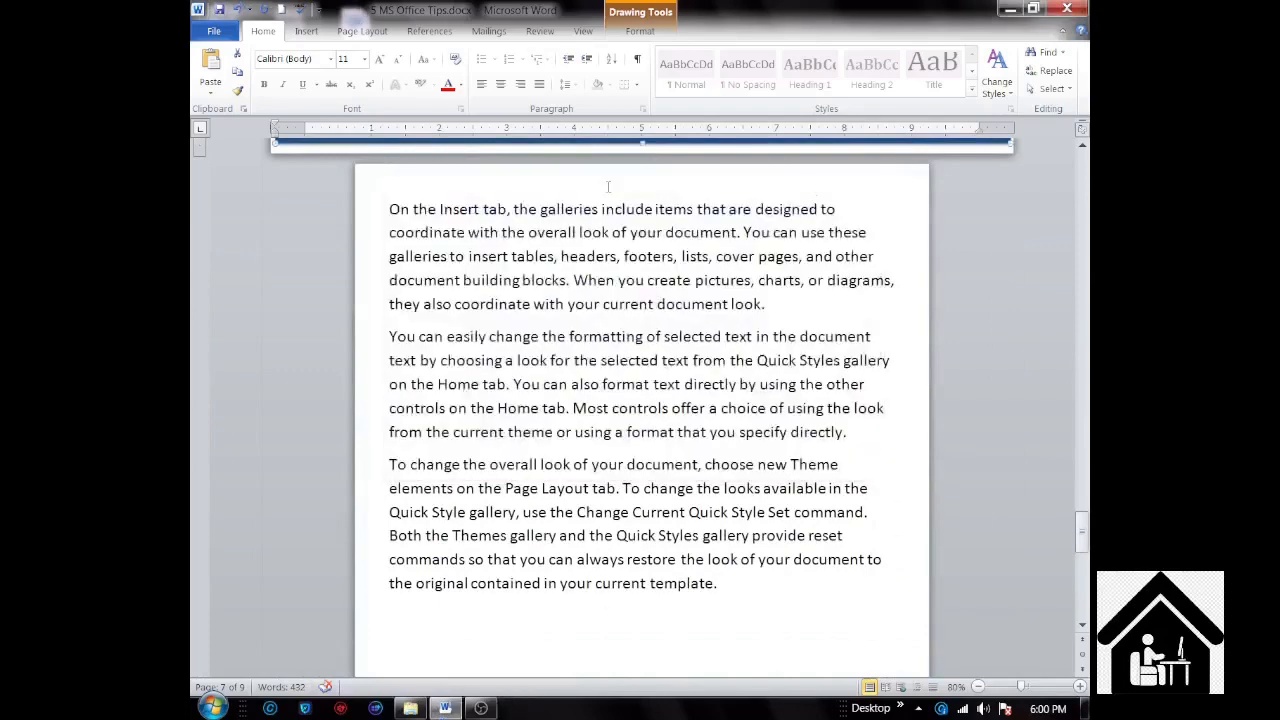
# Step: Attach the comment "Link Images" to the word "galleries" in the first line of the first paragraph
pyautogui.moveTo(541, 209); pyautogui.dragTo(600, 209)
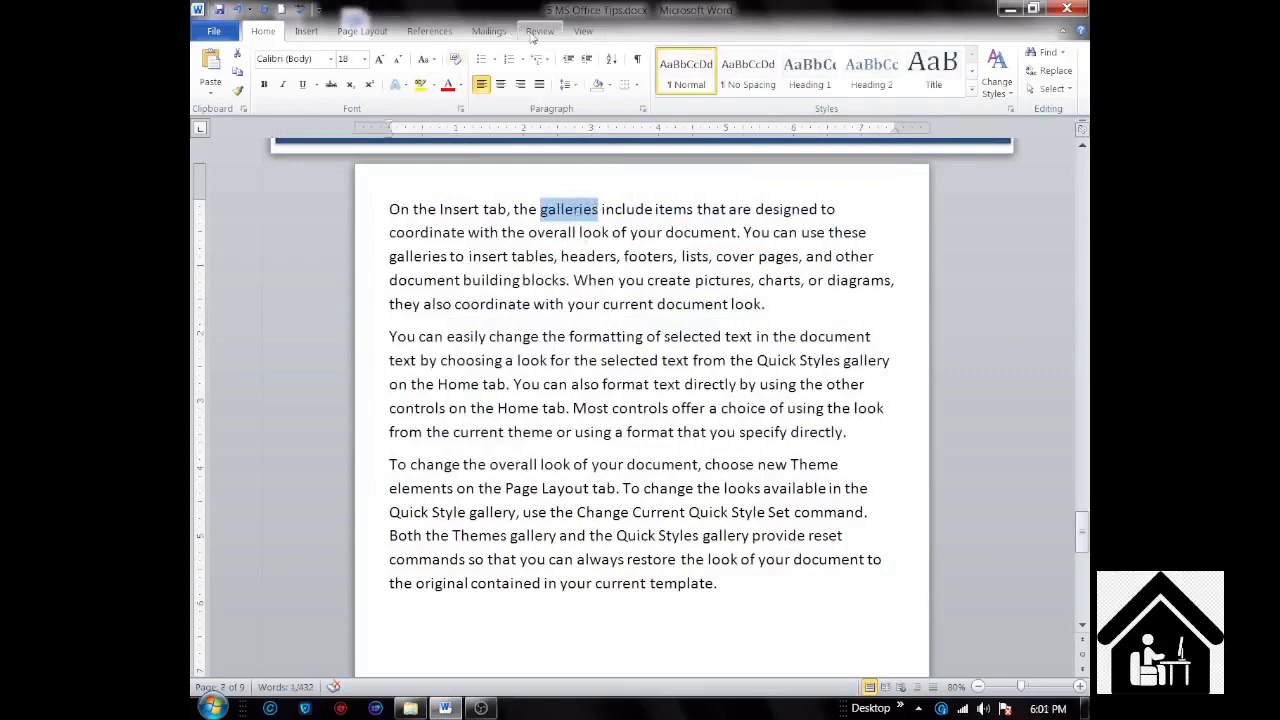
pyautogui.click(539, 31)
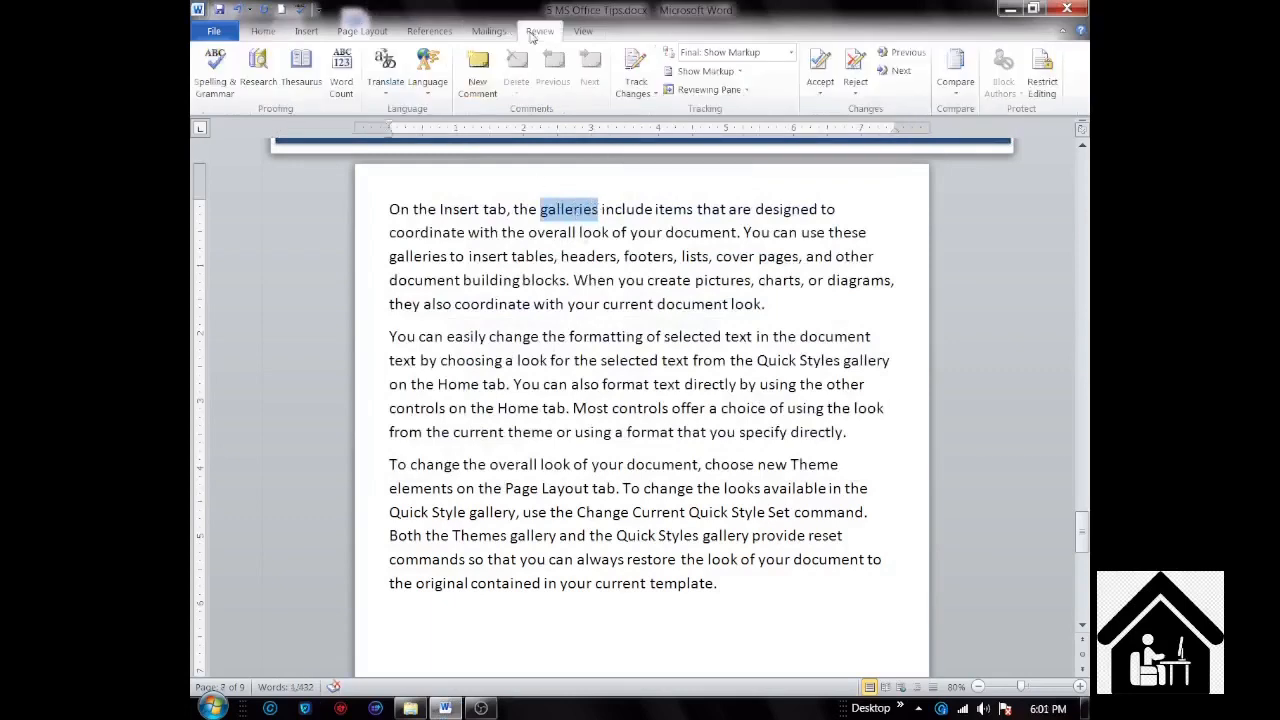
pyautogui.click(477, 80)
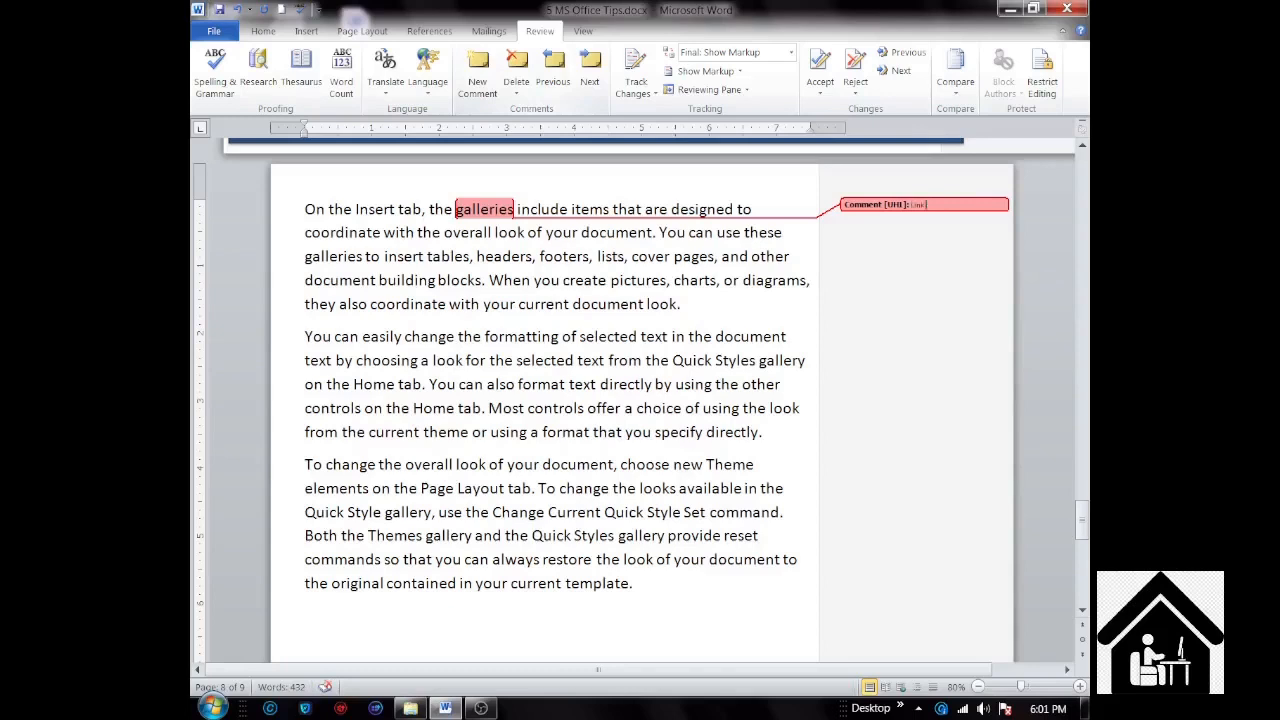
pyautogui.write('mages')
# Step: Attach the comment "Link Sporting Docs" to the word "document" in the last line of the first paragraph
pyautogui.click(574, 306)
pyautogui.moveTo(575, 310); pyautogui.dragTo(645, 306)
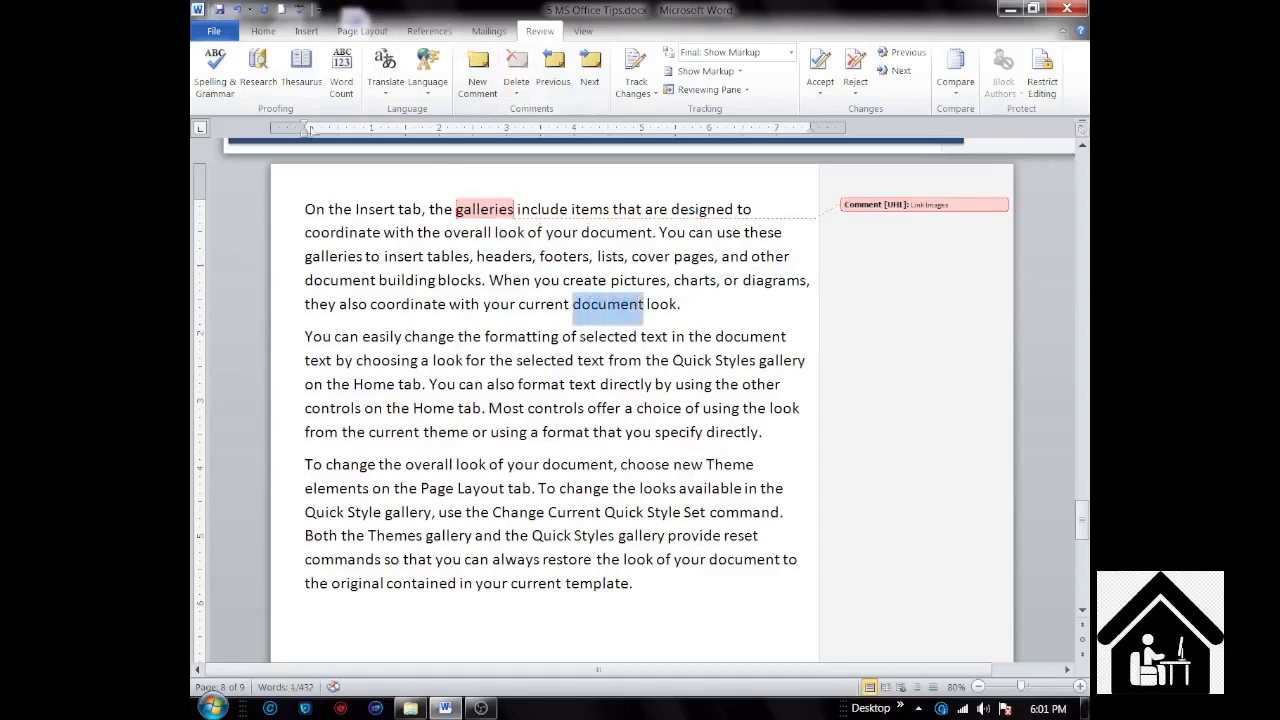
pyautogui.click(480, 70)
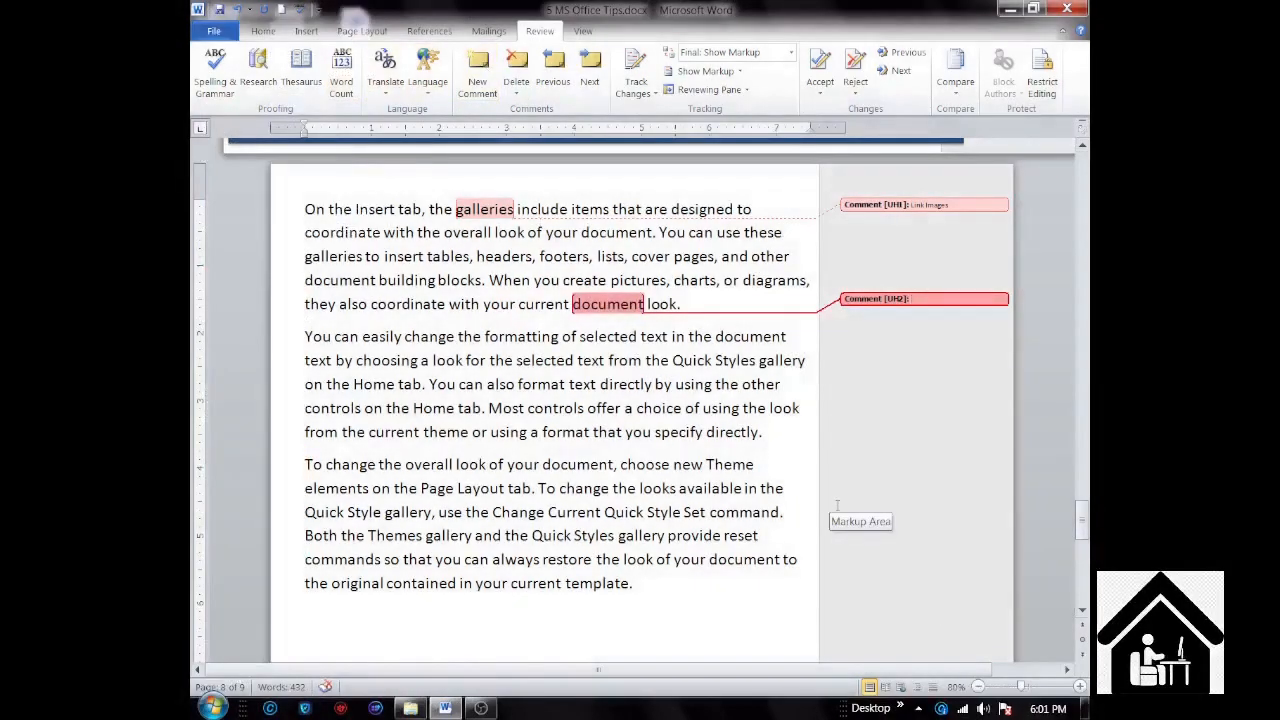
pyautogui.write('Ink Sporting Docs')
# Step: Examine the two comments in the markup area at 110% zoom and return the view to 80%
pyautogui.scroll(3, 997, 411)
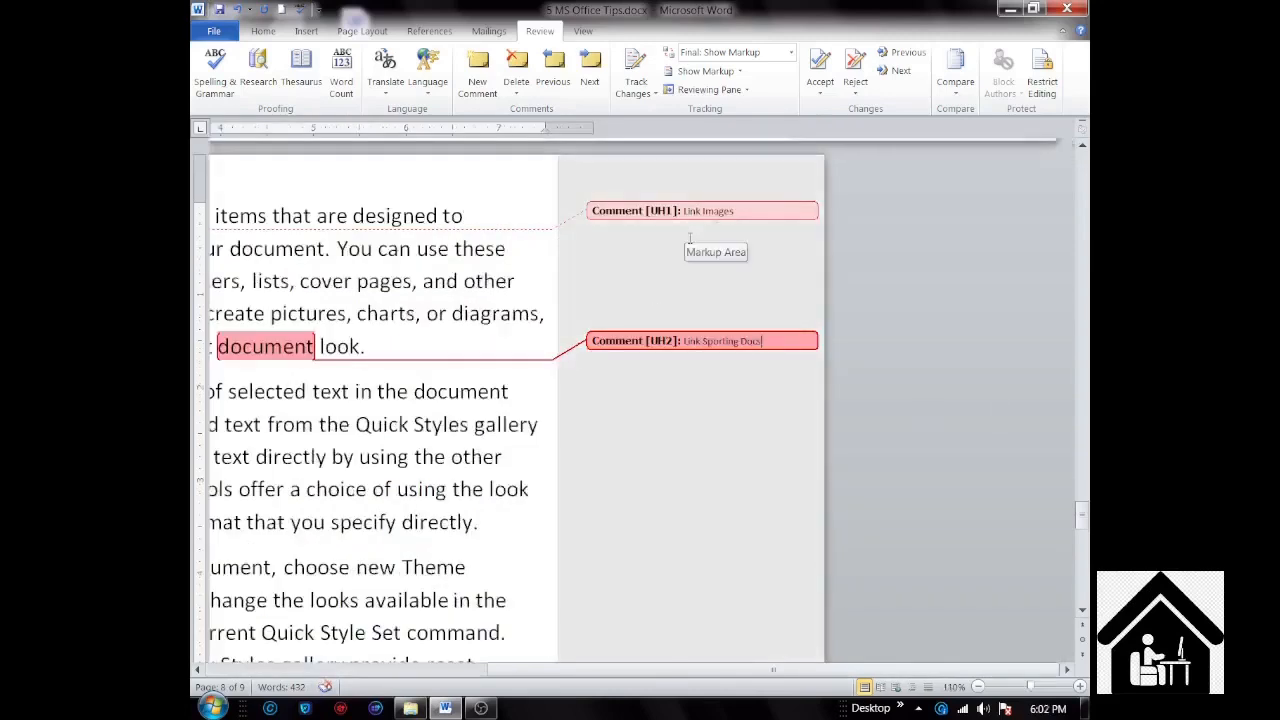
pyautogui.click(667, 341)
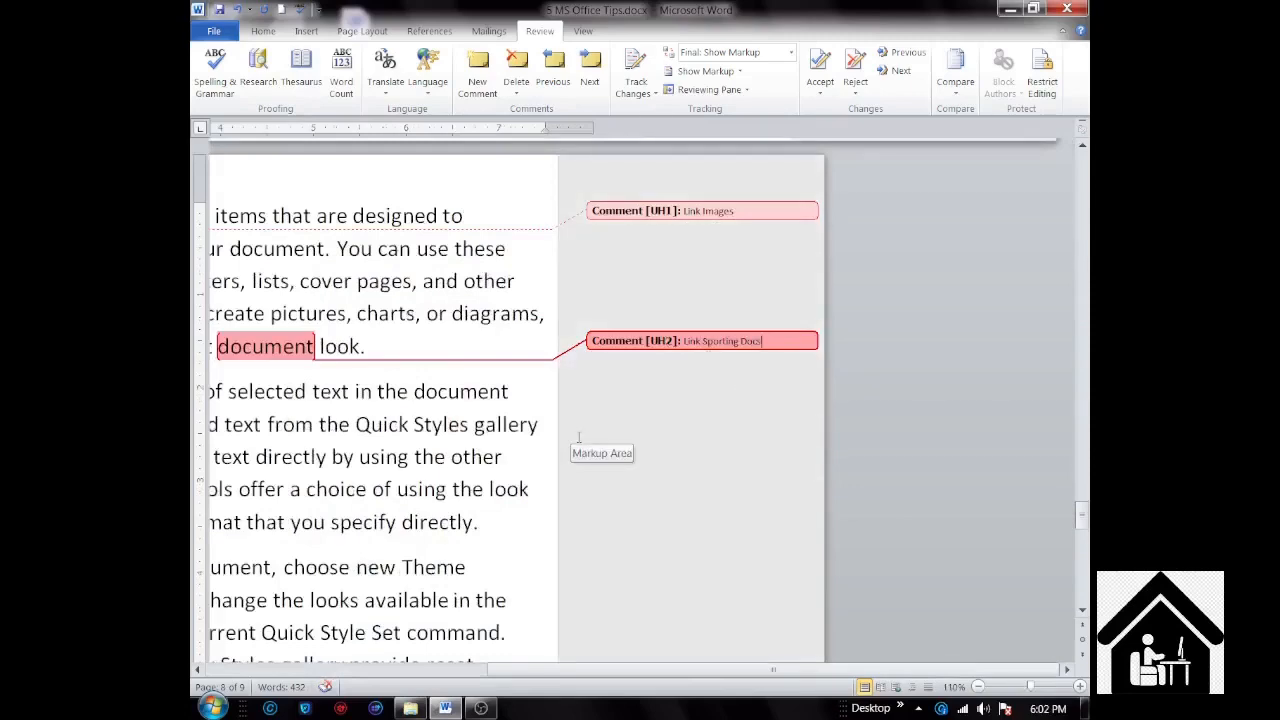
pyautogui.scroll(-3, 578, 437)
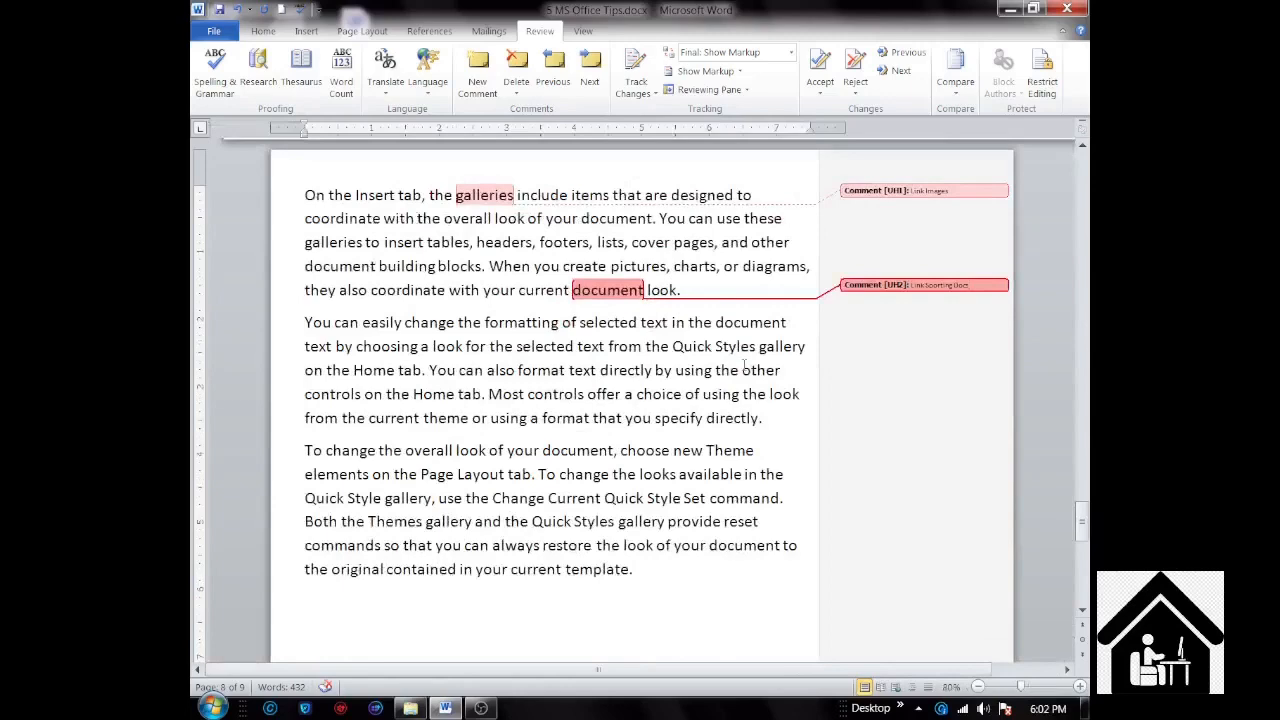
pyautogui.scroll(-1, 667, 332)
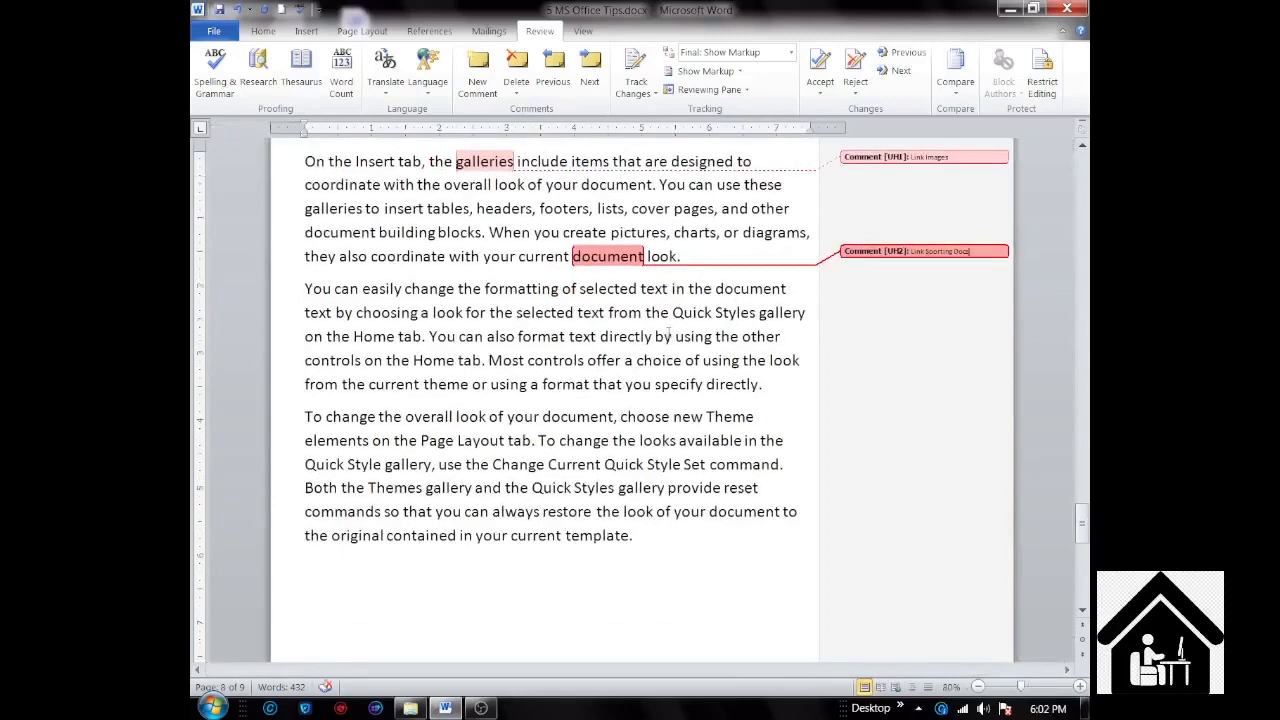
pyautogui.scroll(1, 667, 332)
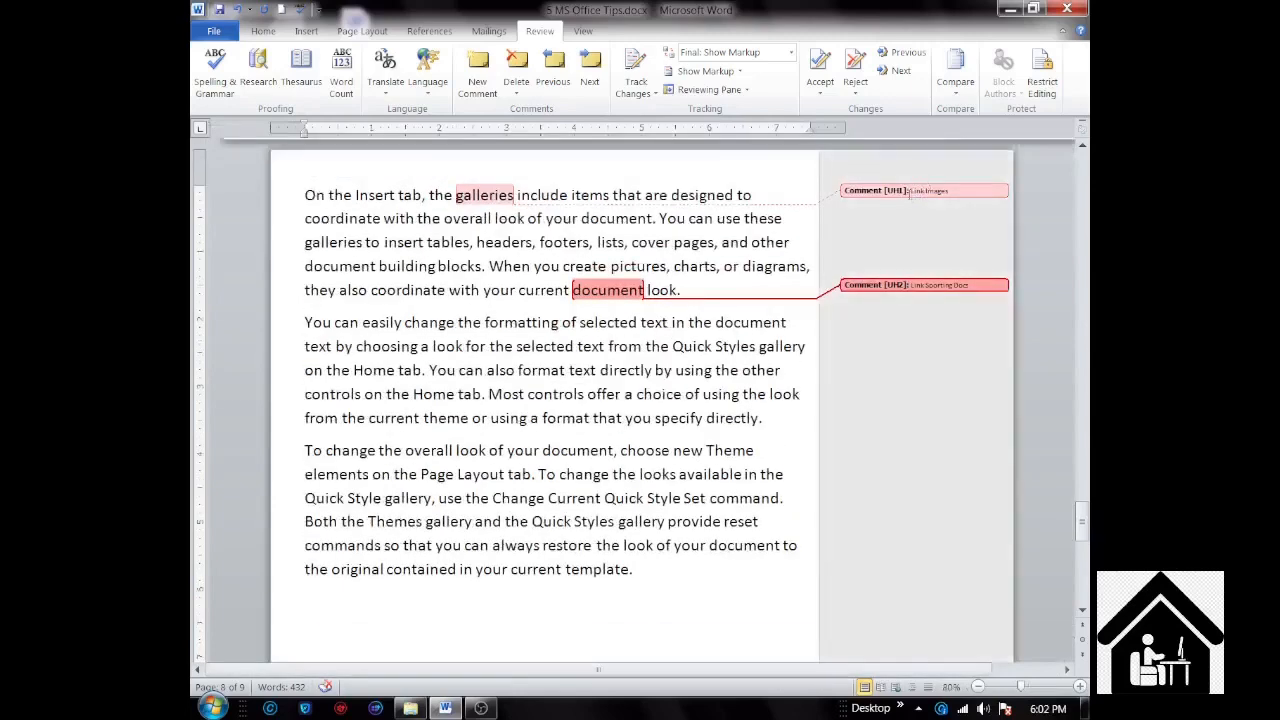
# Step: Delete the "Link Images" comment on "galleries" and the "Link Sporting Docs" comment on "document"
pyautogui.click(910, 194)
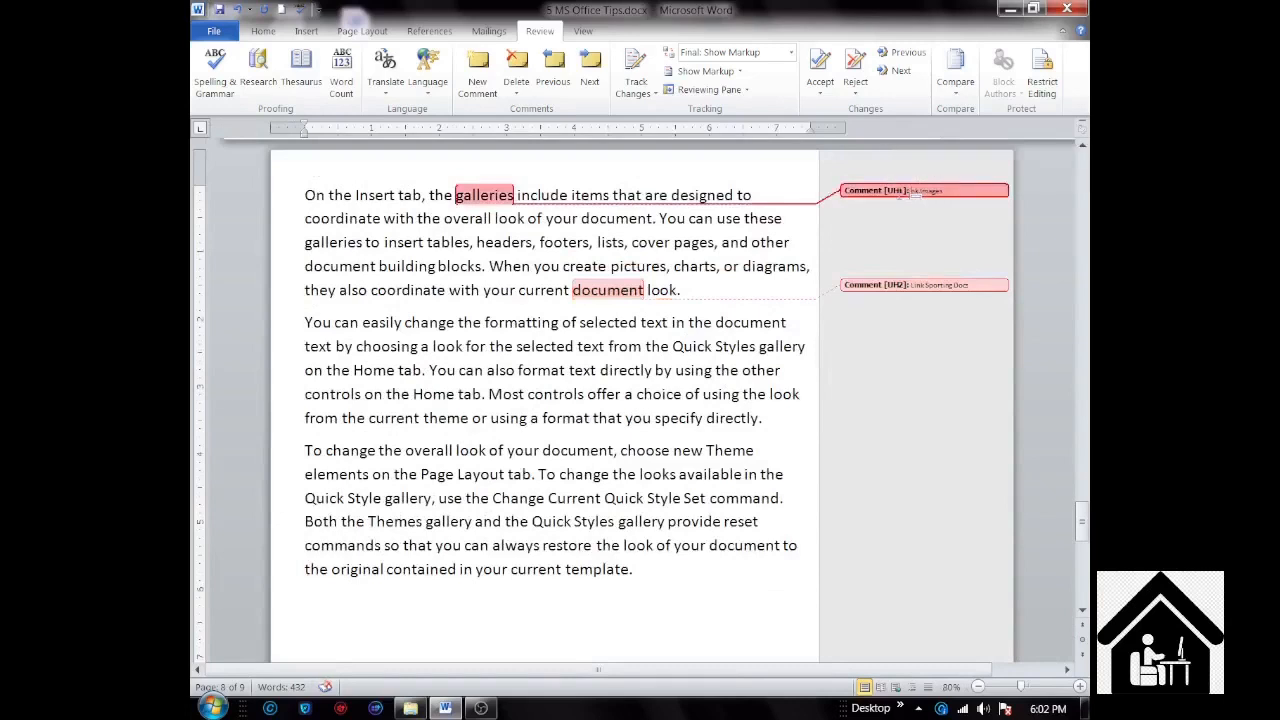
pyautogui.rightClick(908, 192)
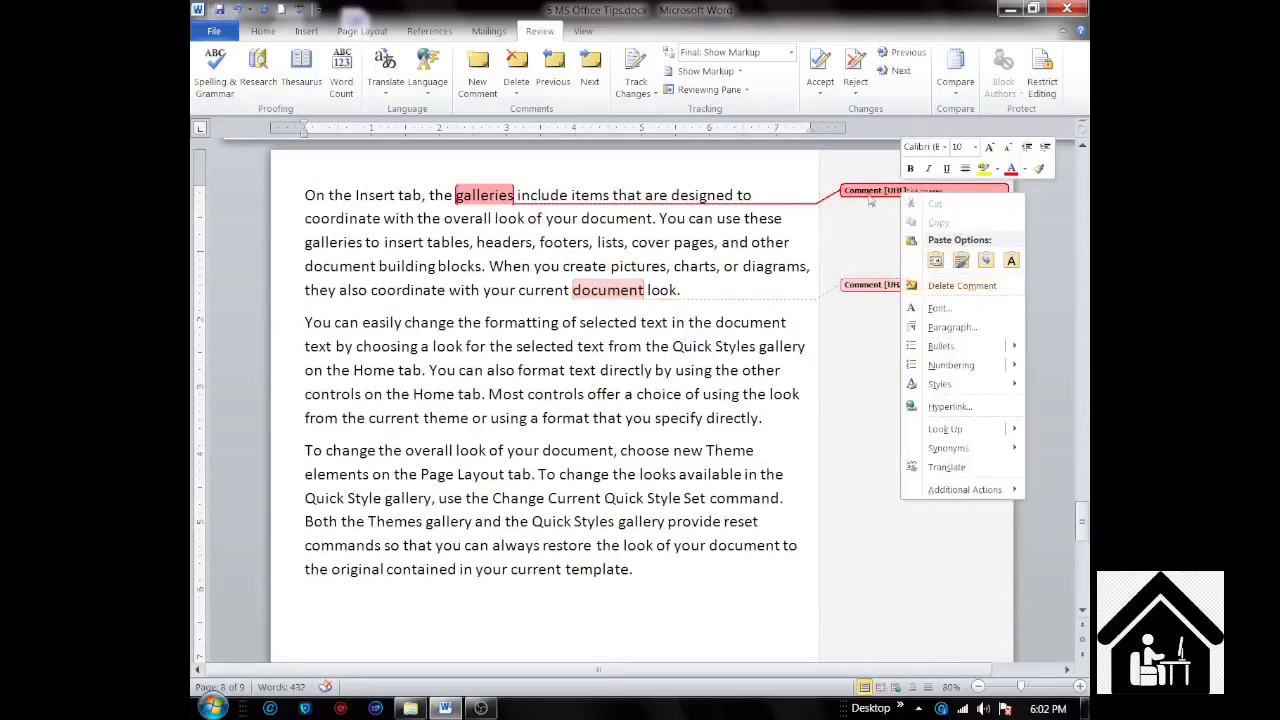
pyautogui.click(869, 194)
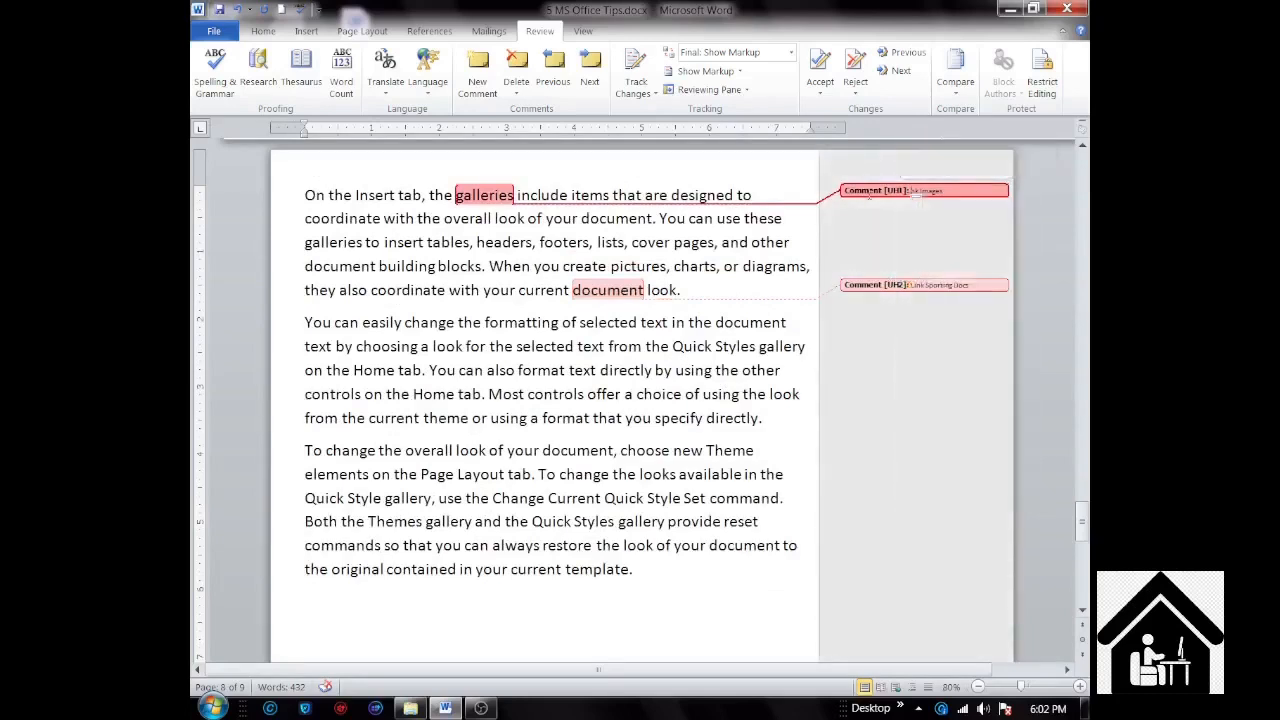
pyautogui.click(520, 66)
pyautogui.click(897, 285)
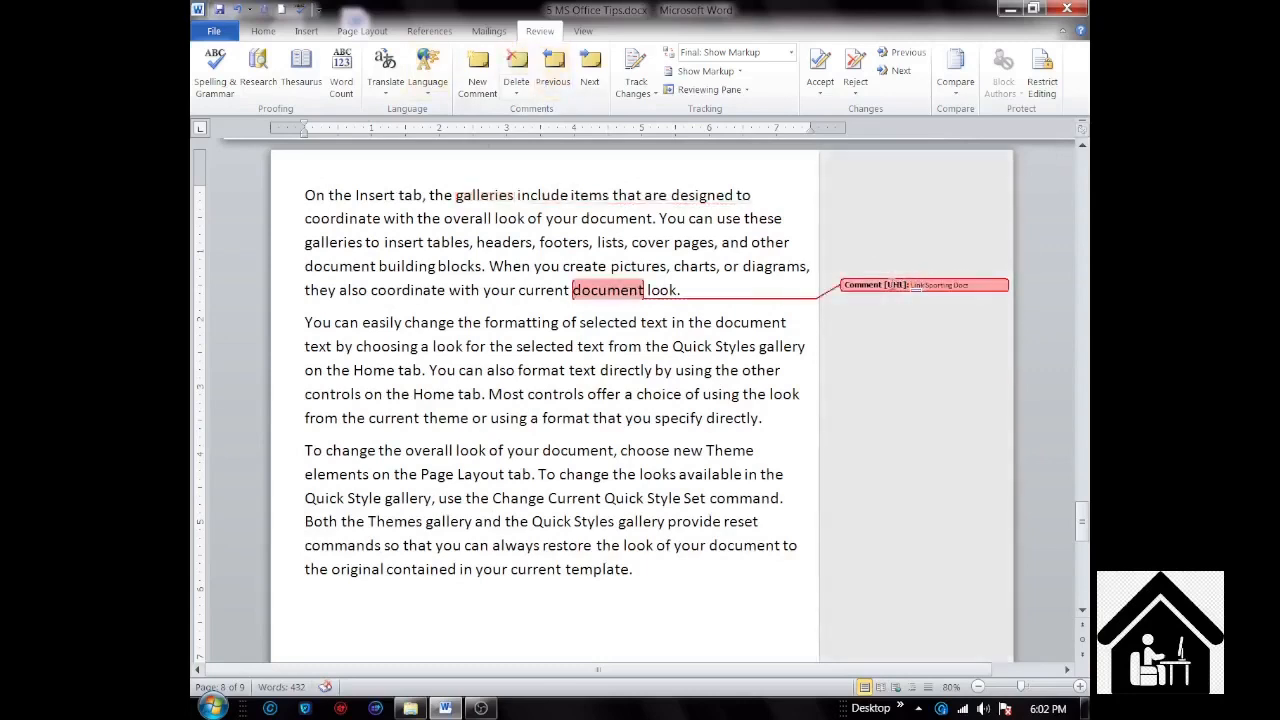
pyautogui.click(518, 70)
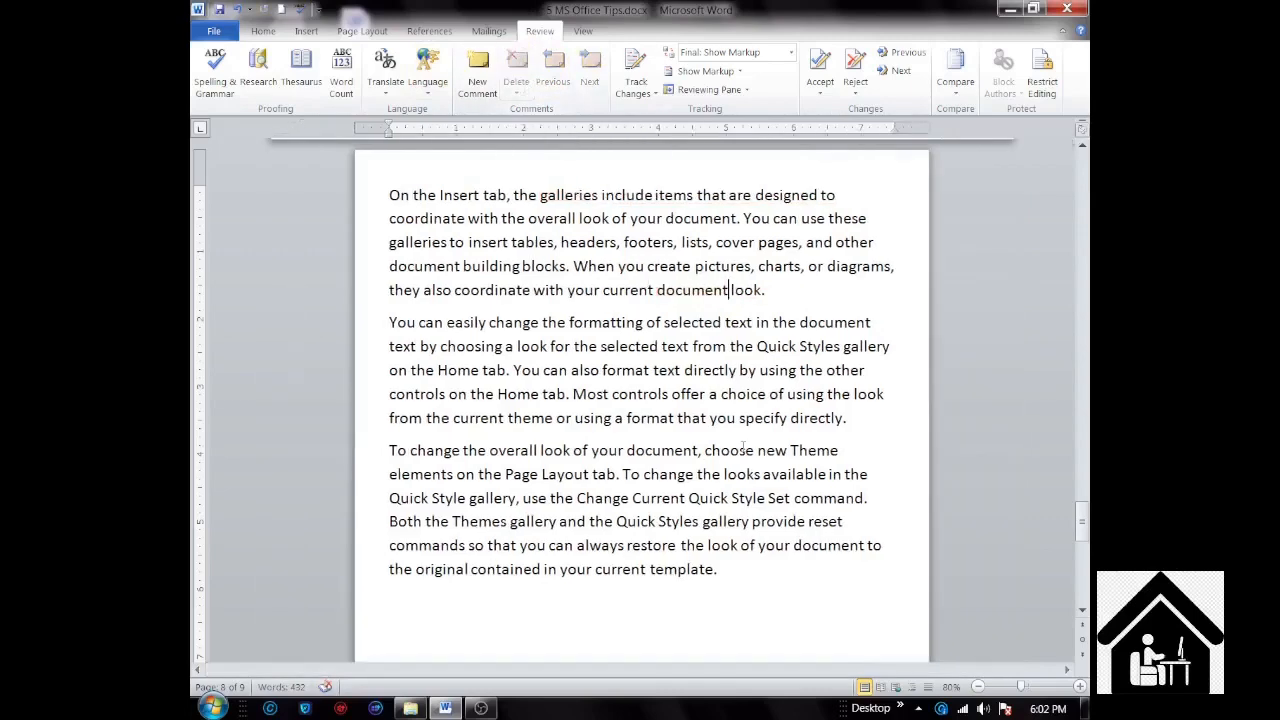
# Step: Save the document in PDF format as "5 MS Office Tips.pdf" in the A MS Office Tips folder
pyautogui.scroll(-10, 741, 447)
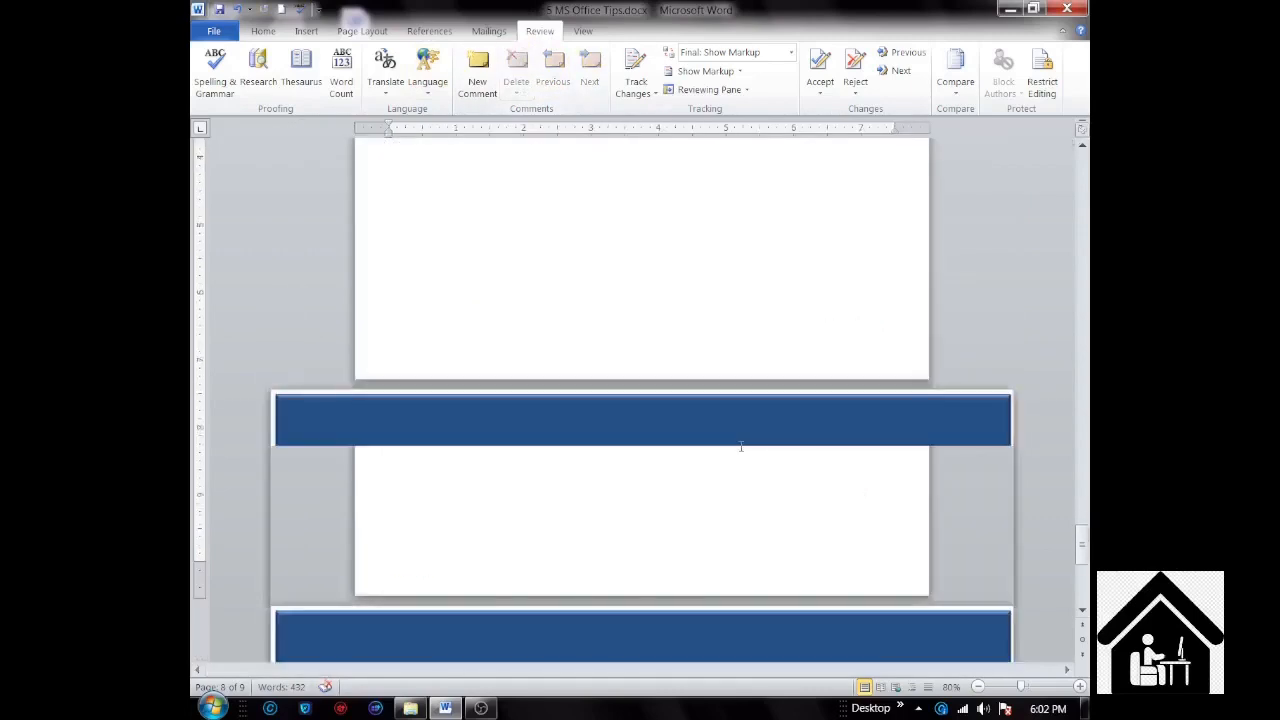
pyautogui.scroll(-5, 741, 447)
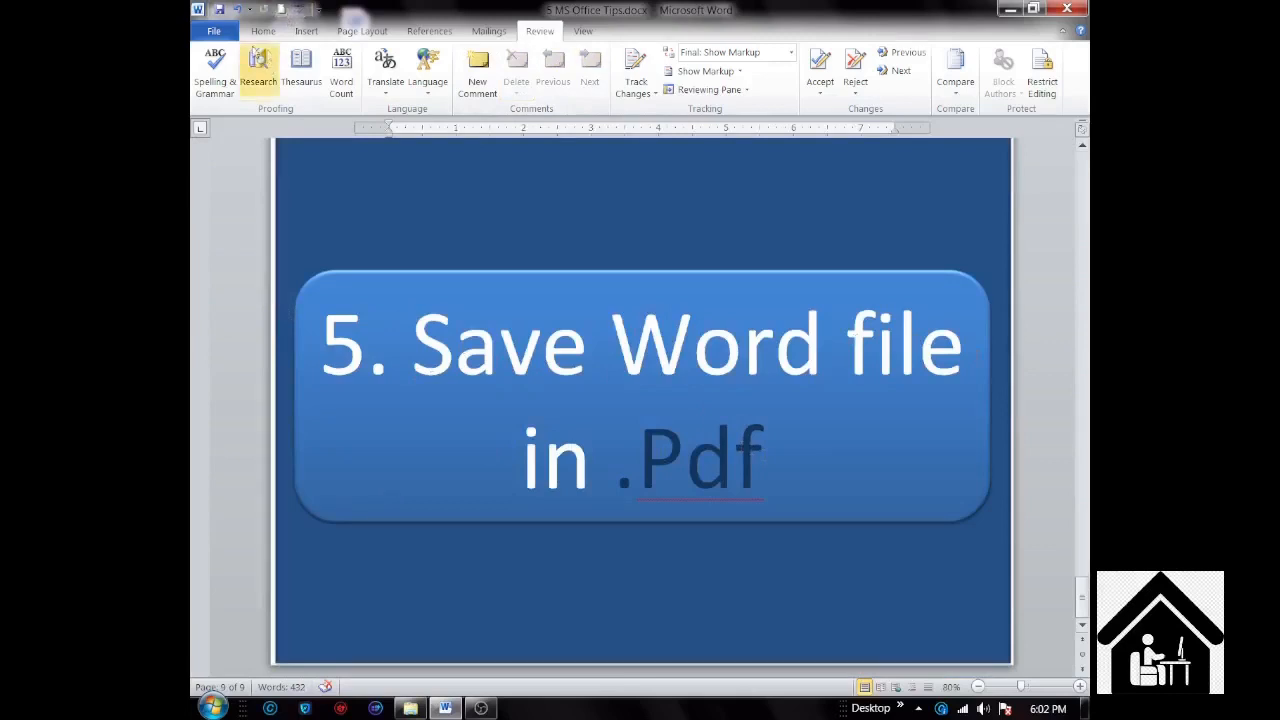
pyautogui.click(215, 31)
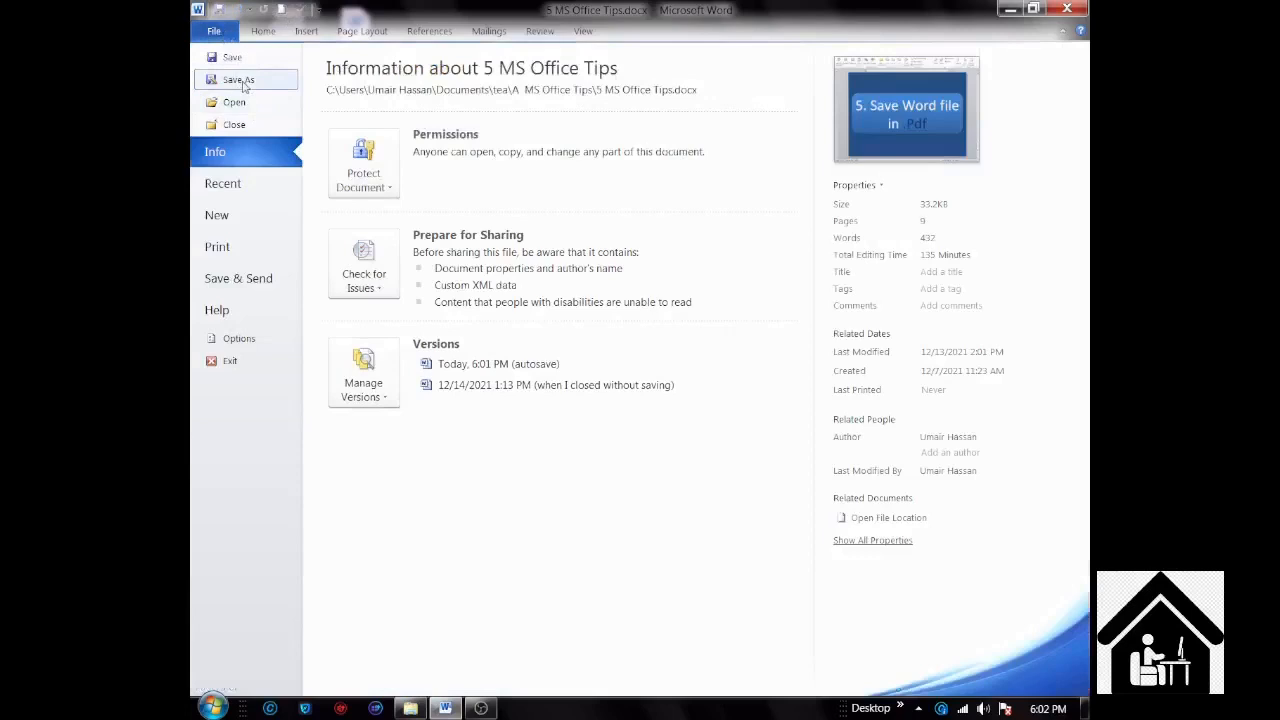
pyautogui.press('Escape')
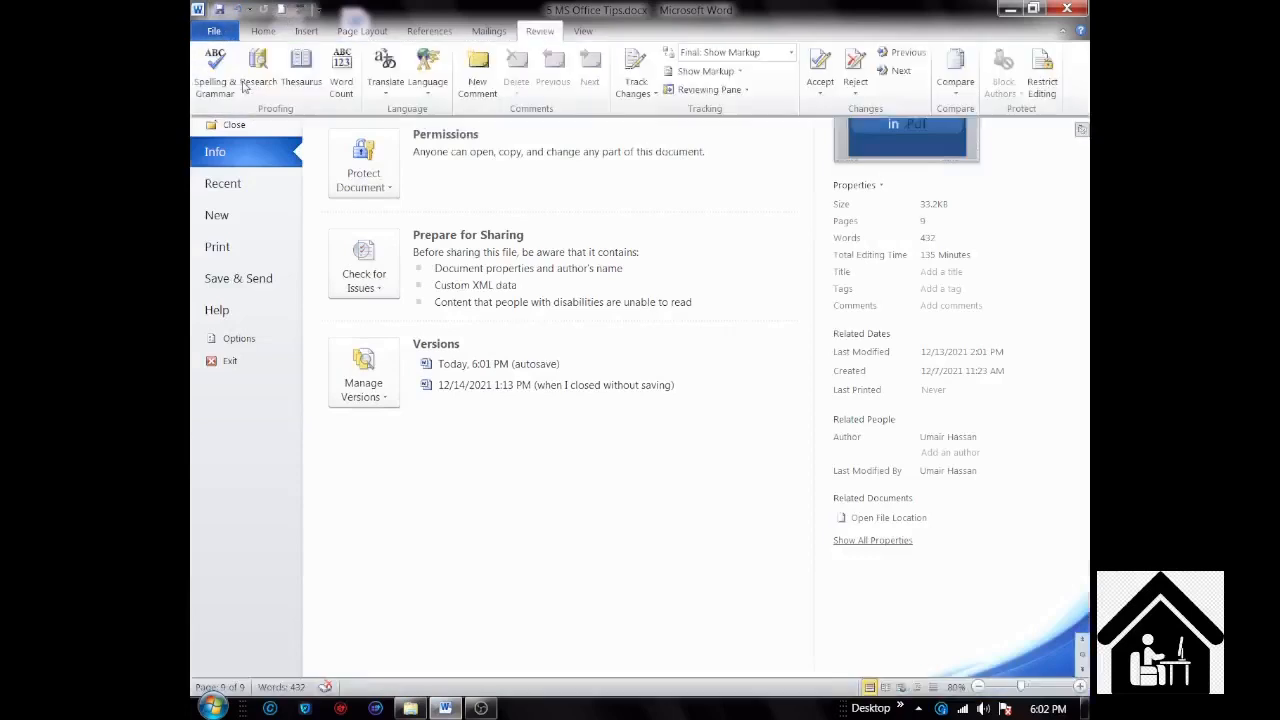
pyautogui.press('F12')
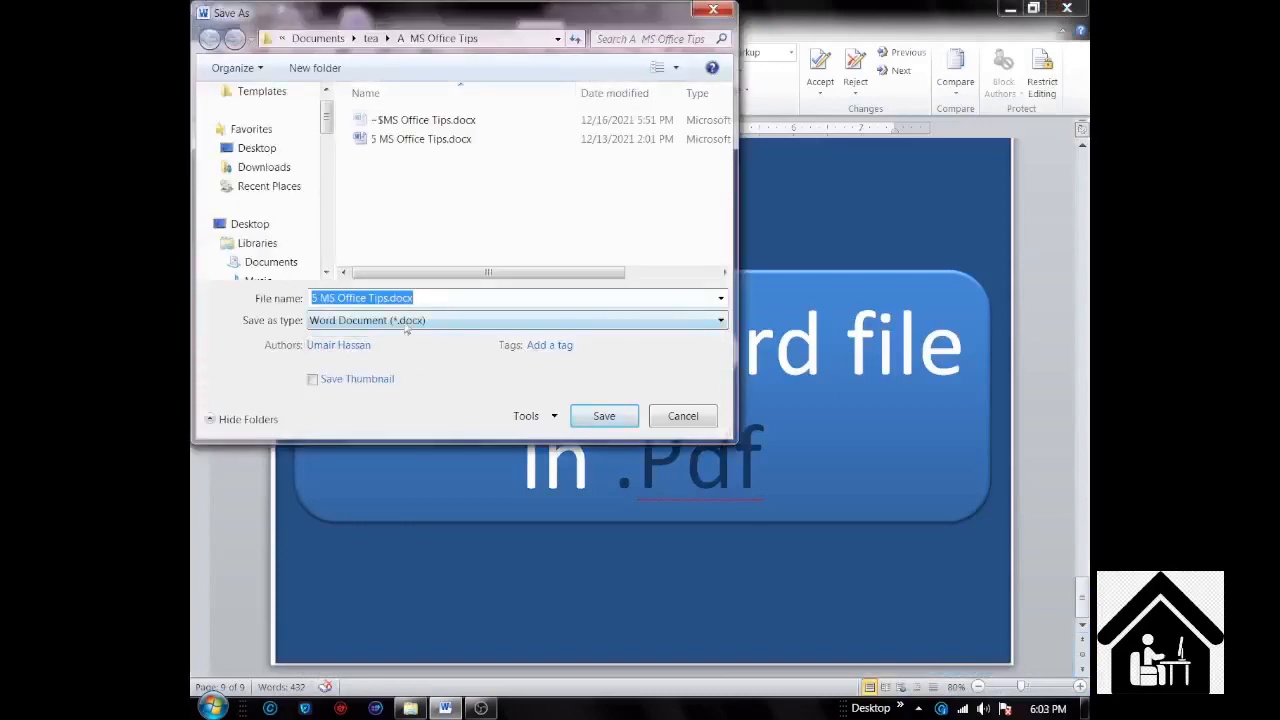
pyautogui.click(407, 329)
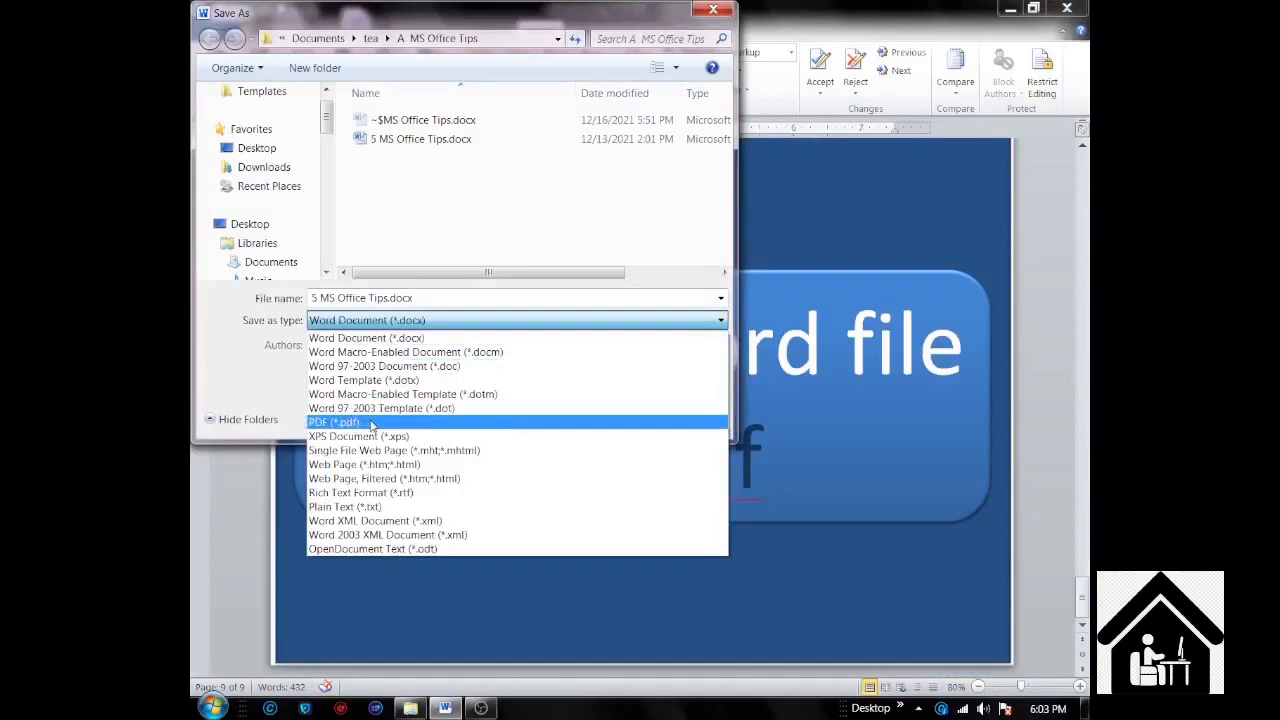
pyautogui.click(371, 422)
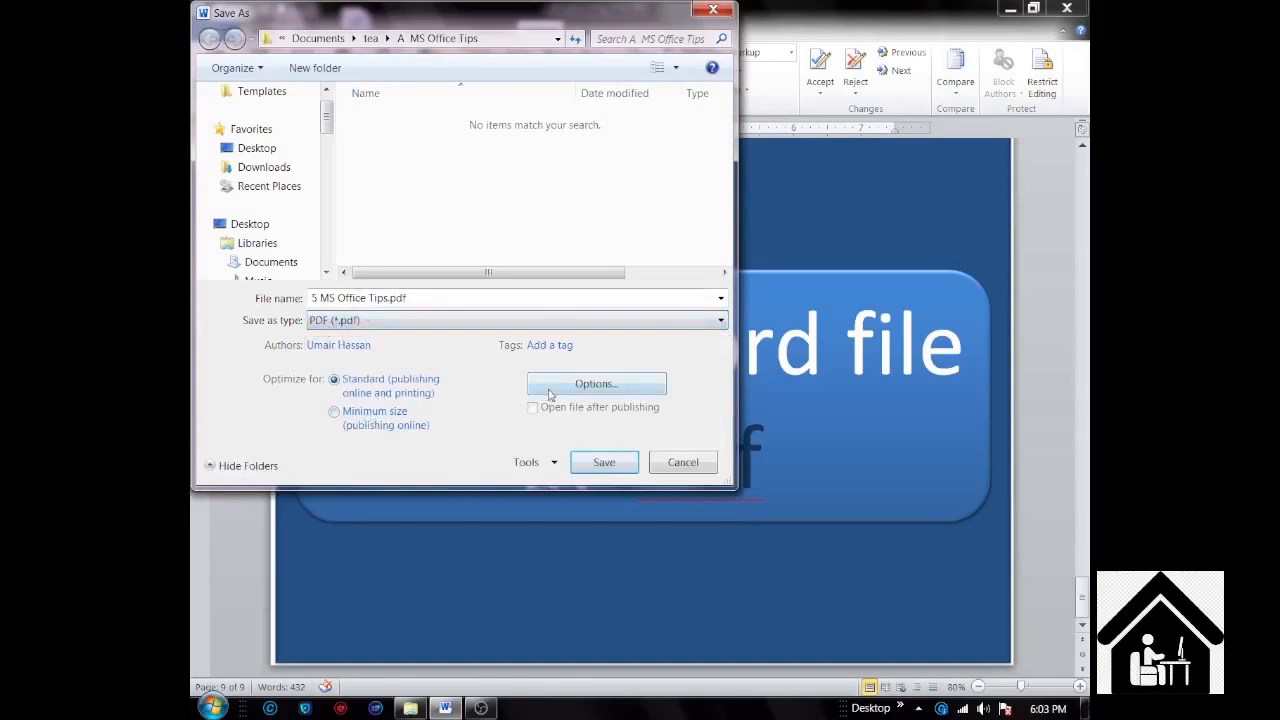
pyautogui.click(600, 462)
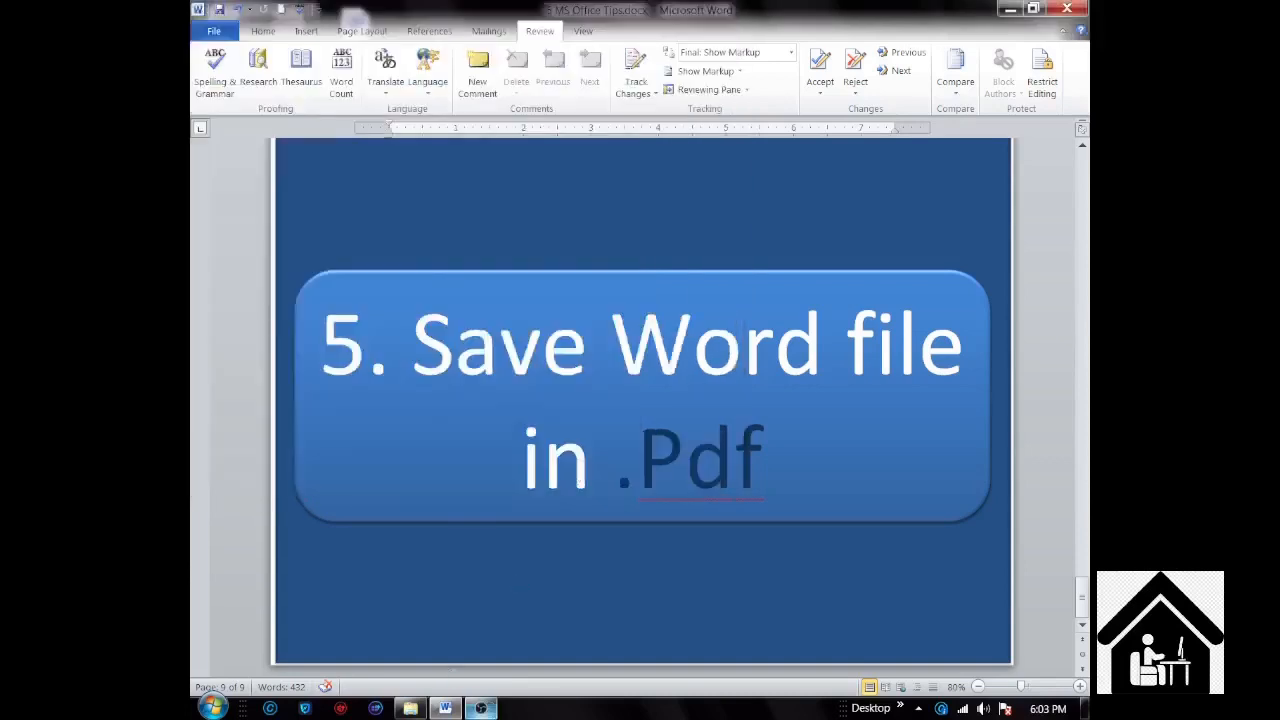
pyautogui.moveTo(479, 710)
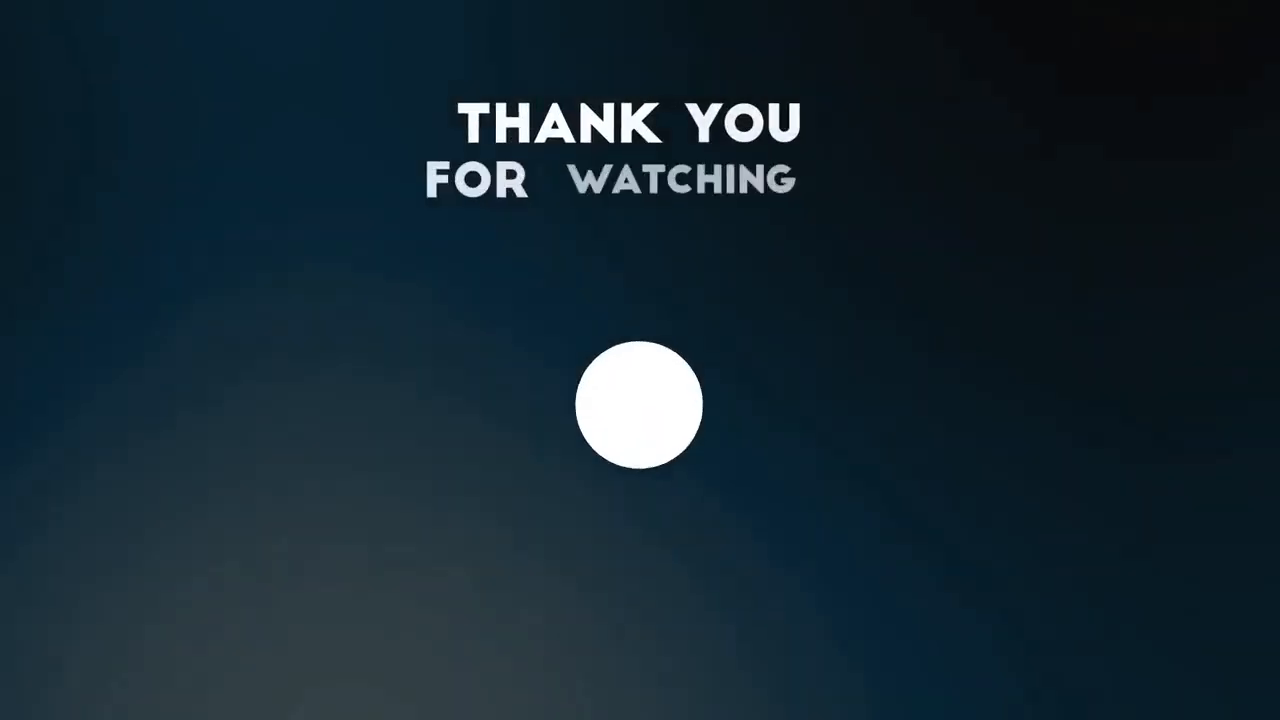